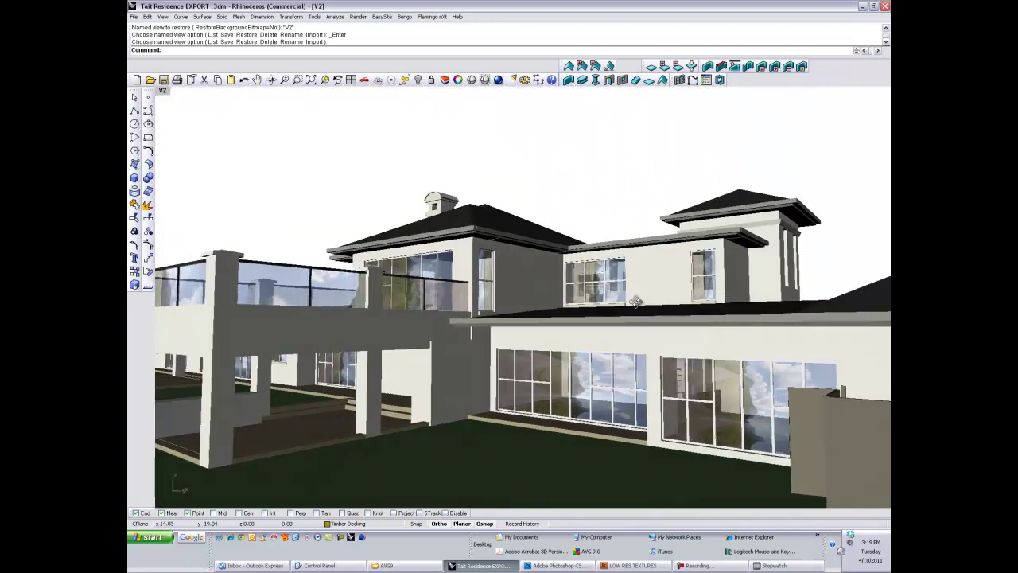
# Step: Restore the V2 named view in the viewport and open the Flamingo nXt control panel
pyautogui.click(162, 91)
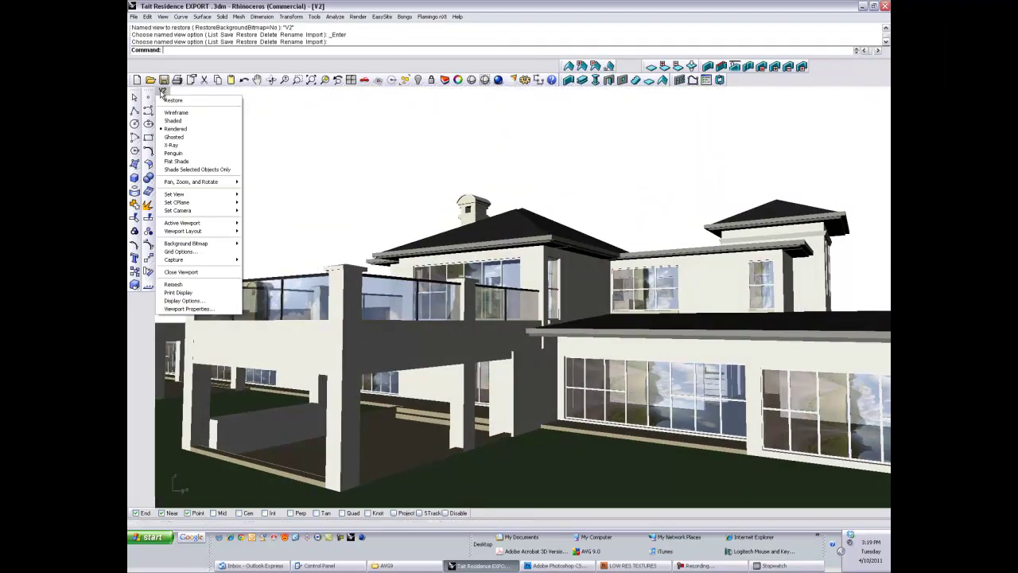
pyautogui.moveTo(204, 199)
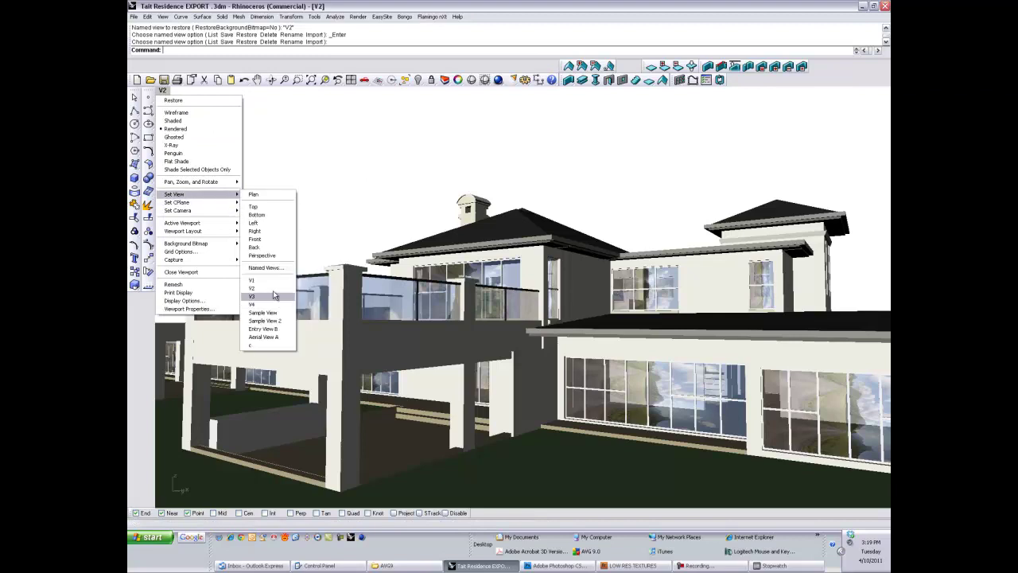
pyautogui.click(274, 296)
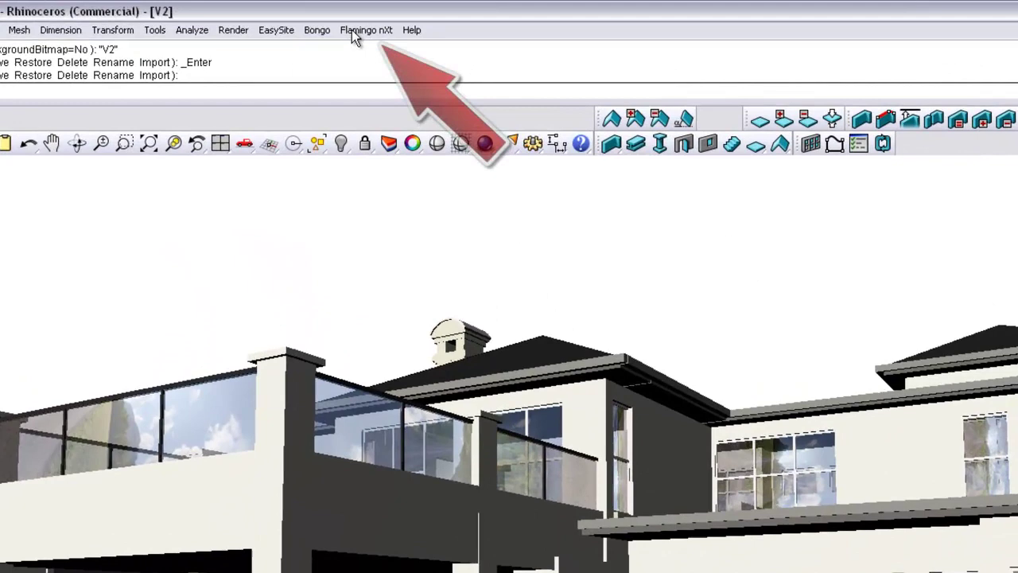
pyautogui.click(352, 30)
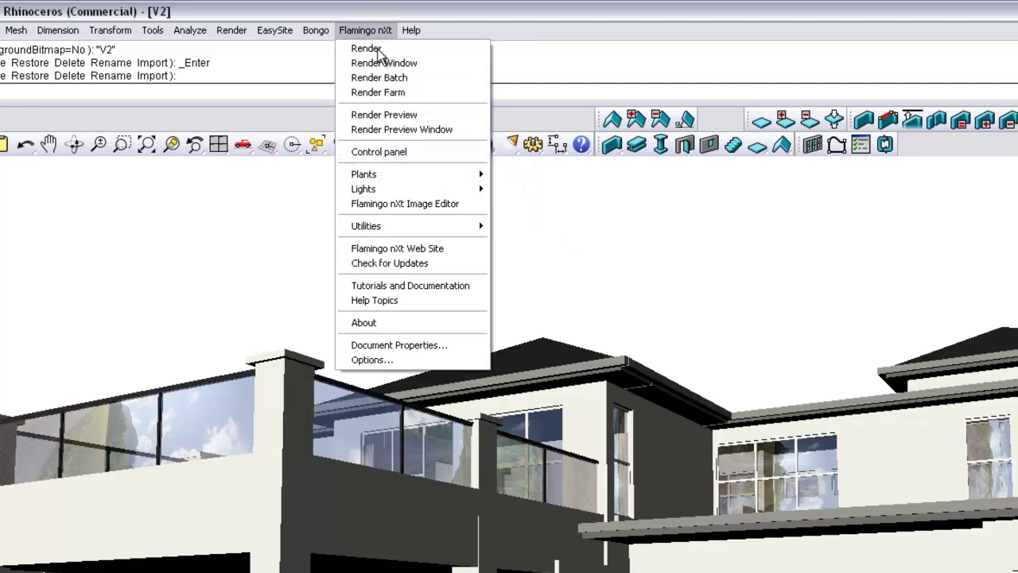
pyautogui.click(371, 153)
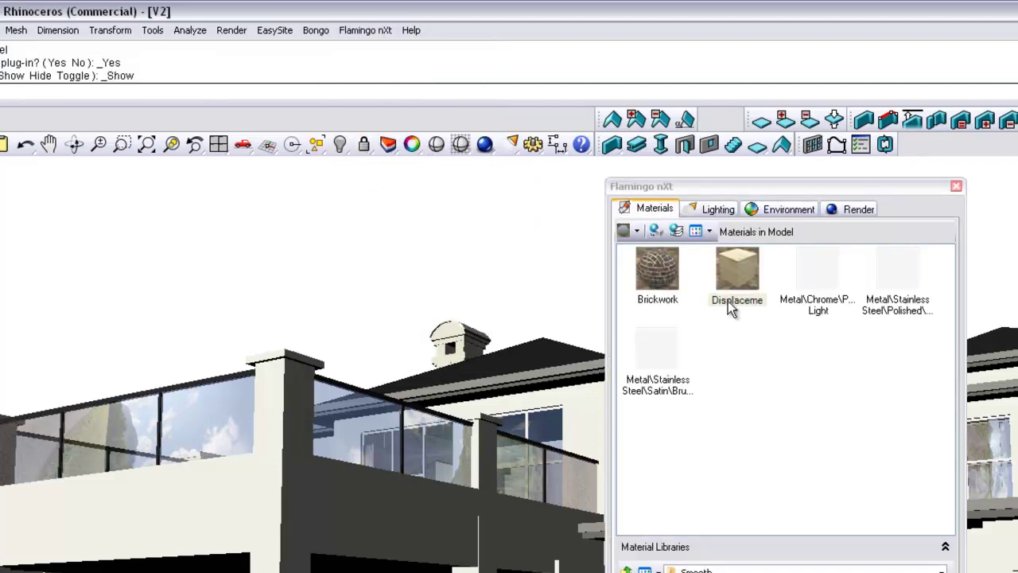
# Step: Review the lighting, environment, render and materials settings in the Flamingo nXt control panel
pyautogui.click(714, 208)
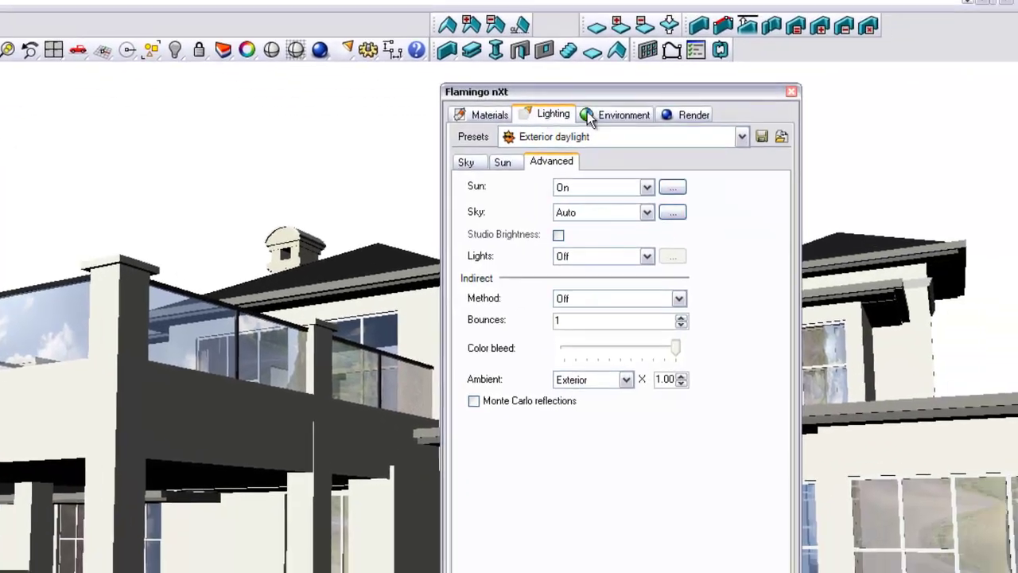
pyautogui.click(589, 115)
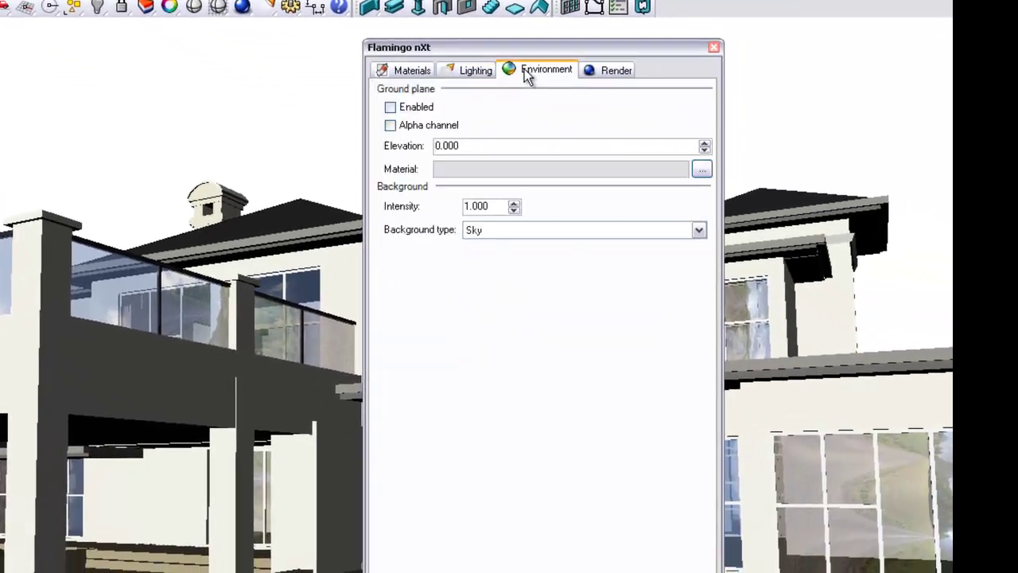
pyautogui.click(686, 114)
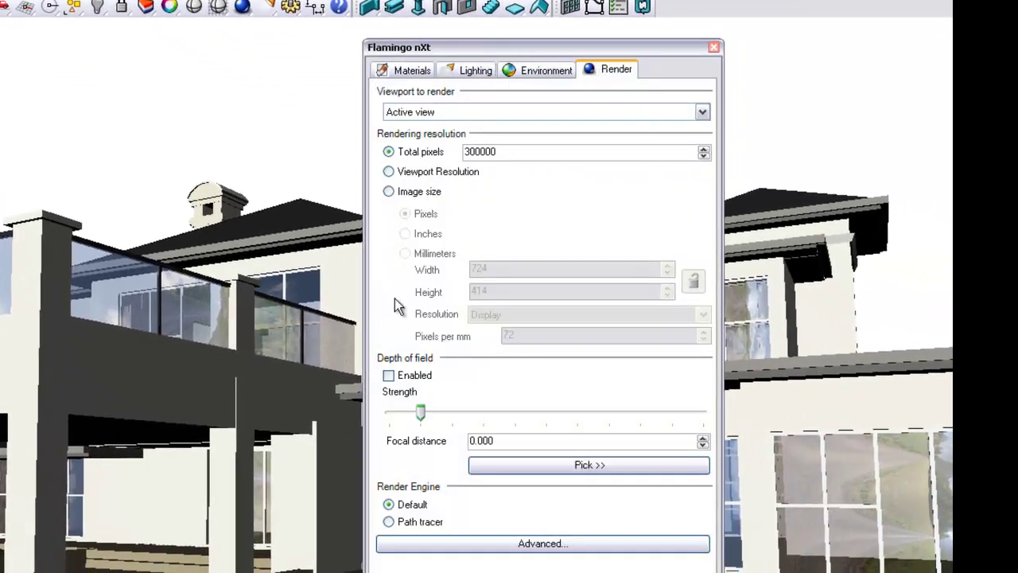
pyautogui.click(535, 74)
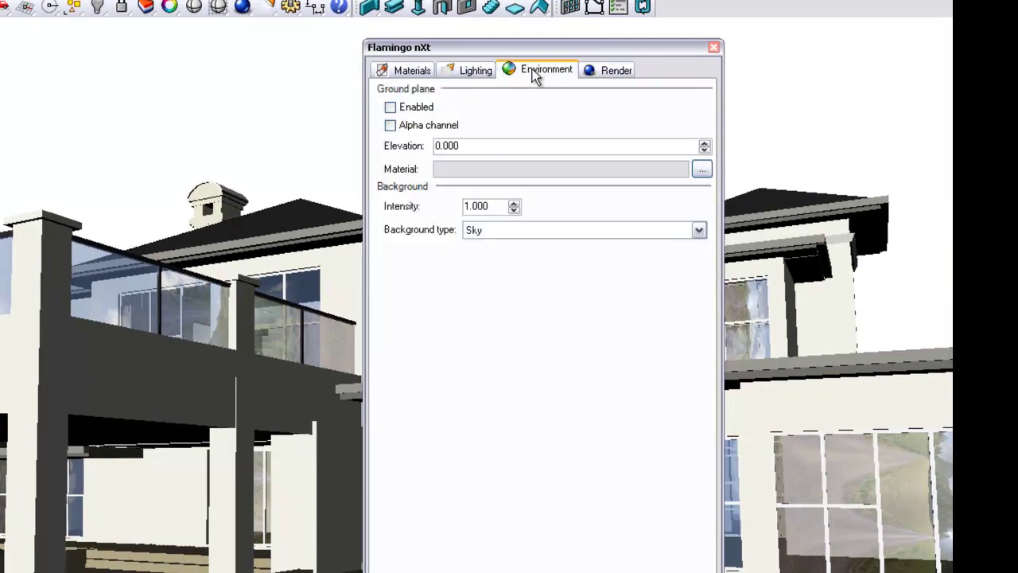
pyautogui.click(464, 80)
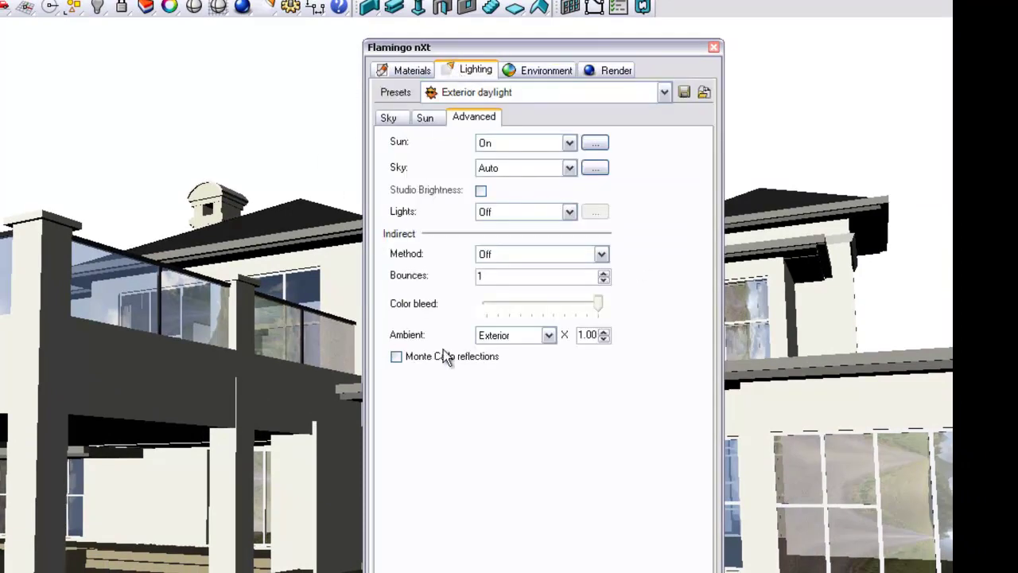
pyautogui.click(407, 79)
pyautogui.click(471, 73)
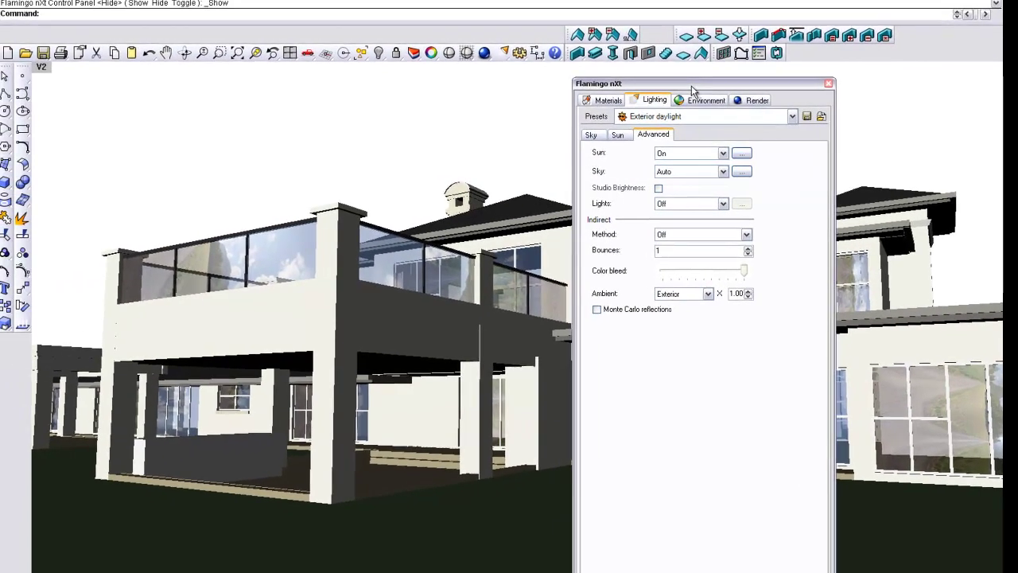
# Step: Render the V2 view of the house with the Exterior daylight preset and dismiss the render window
pyautogui.moveTo(692, 91); pyautogui.dragTo(701, 99)
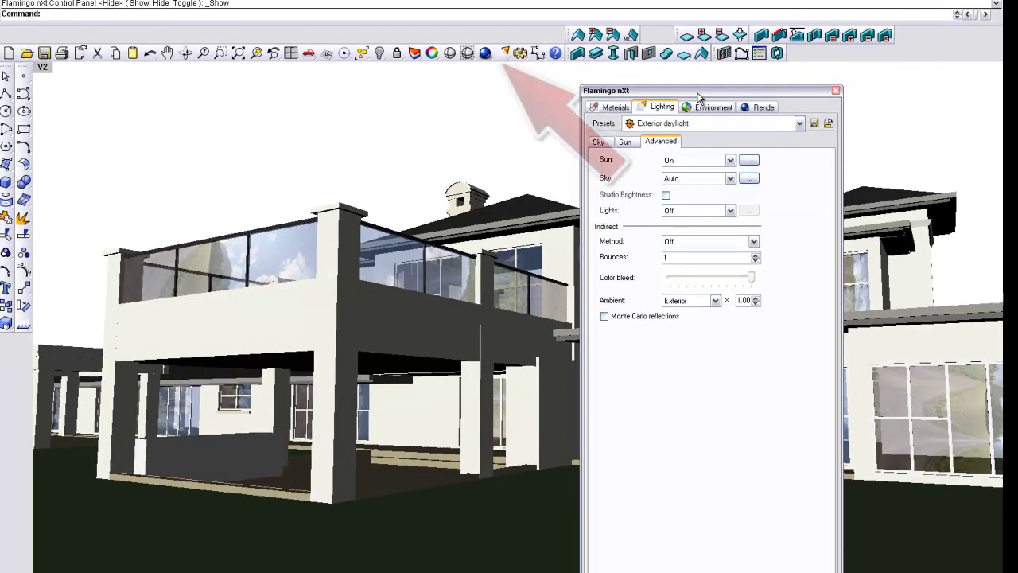
pyautogui.click(485, 54)
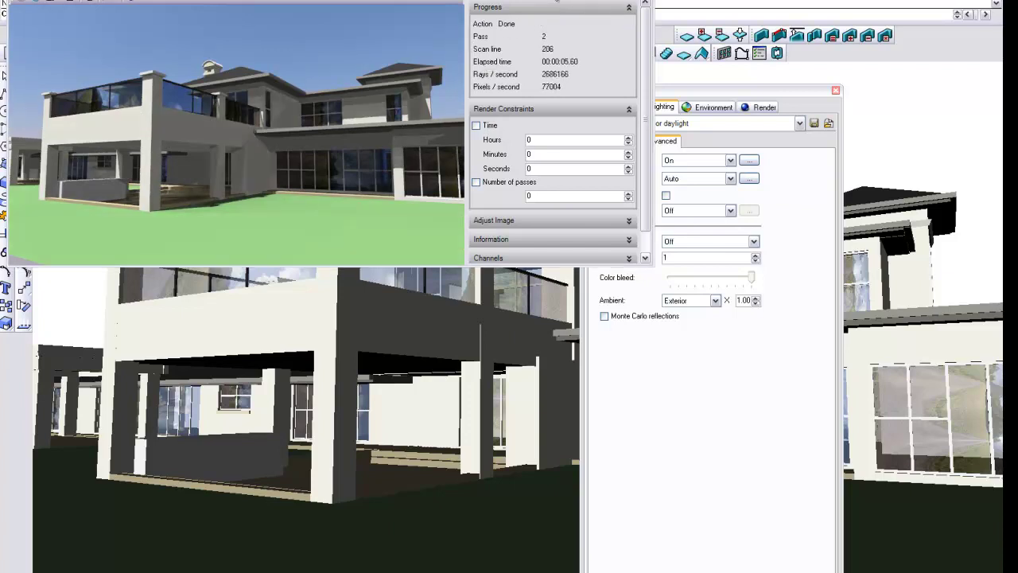
pyautogui.click(569, 288)
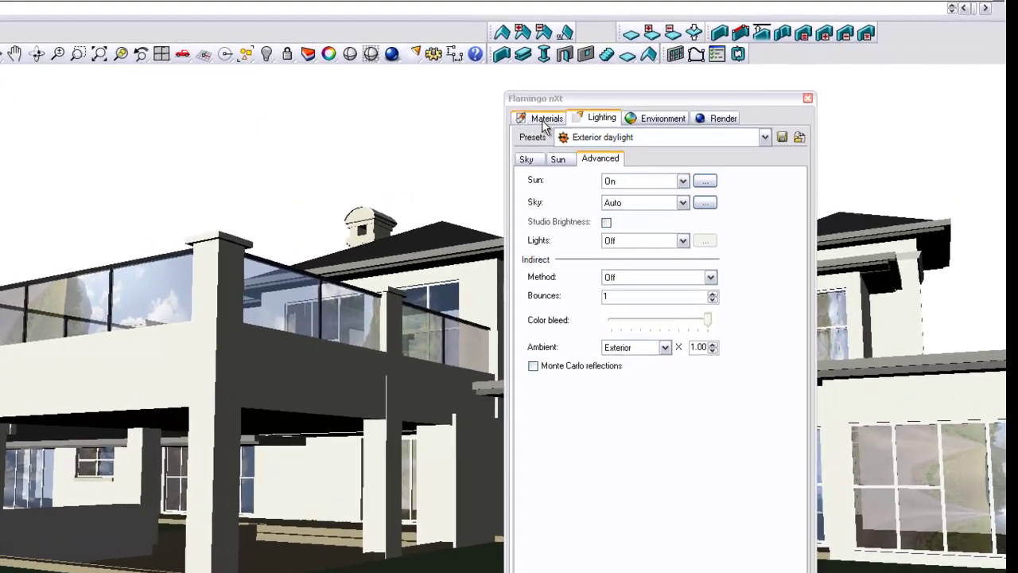
# Step: Create a solid color material named Red with a dark red of about RGB 118, 36, 36
pyautogui.click(611, 107)
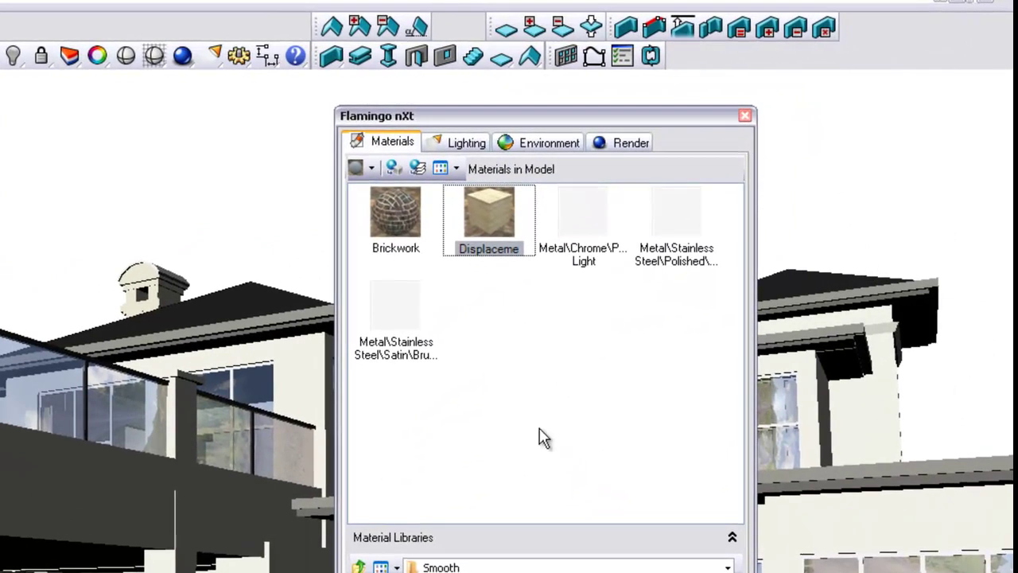
pyautogui.click(374, 171)
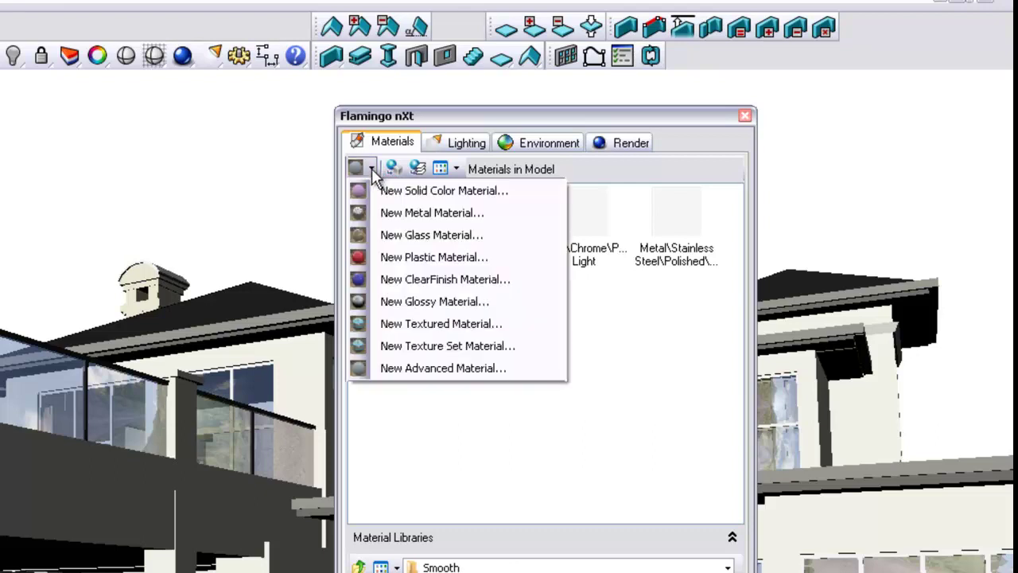
pyautogui.click(382, 189)
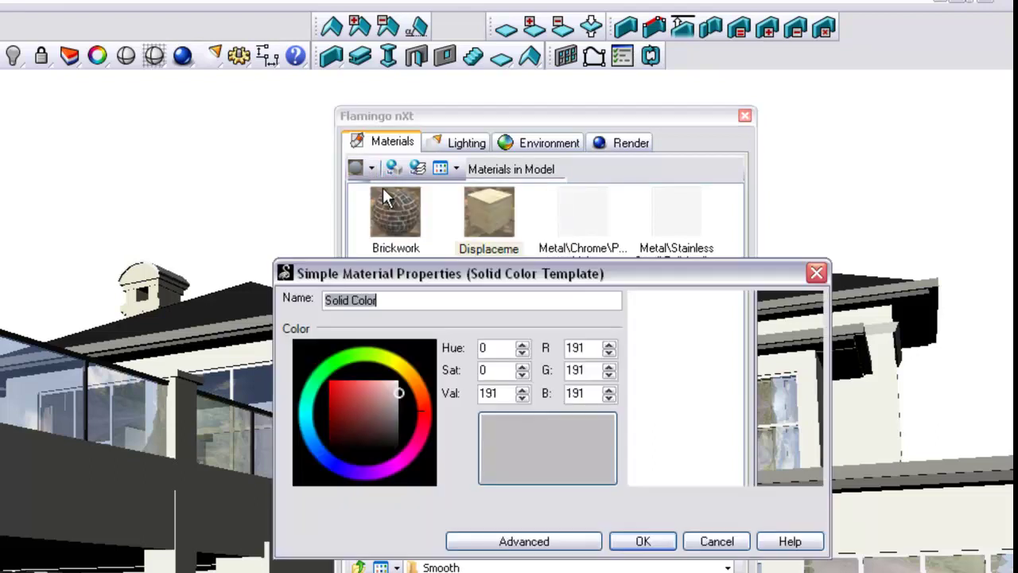
pyautogui.moveTo(607, 269); pyautogui.dragTo(41, 148)
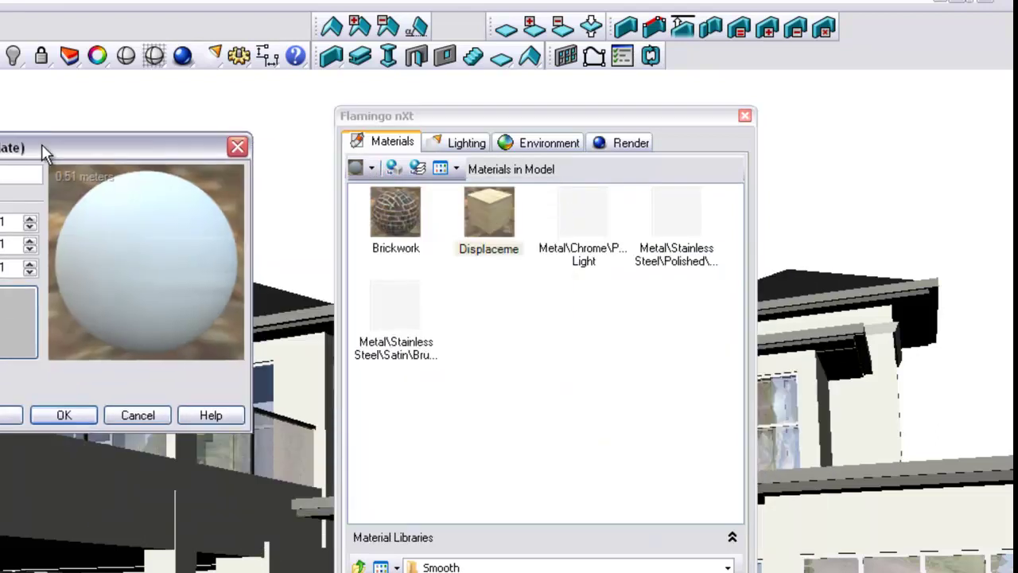
pyautogui.click(0, 263)
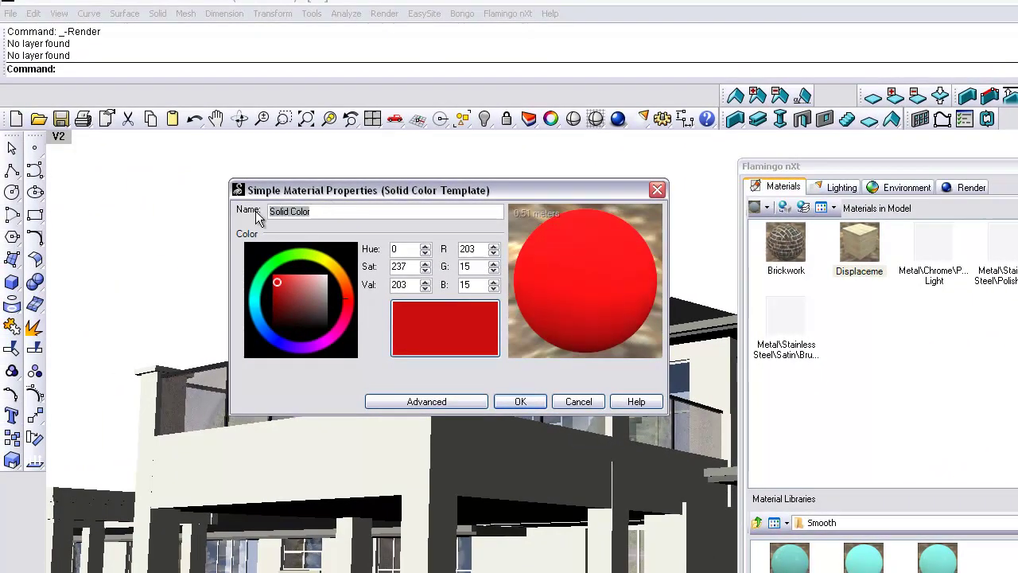
pyautogui.write('Red')
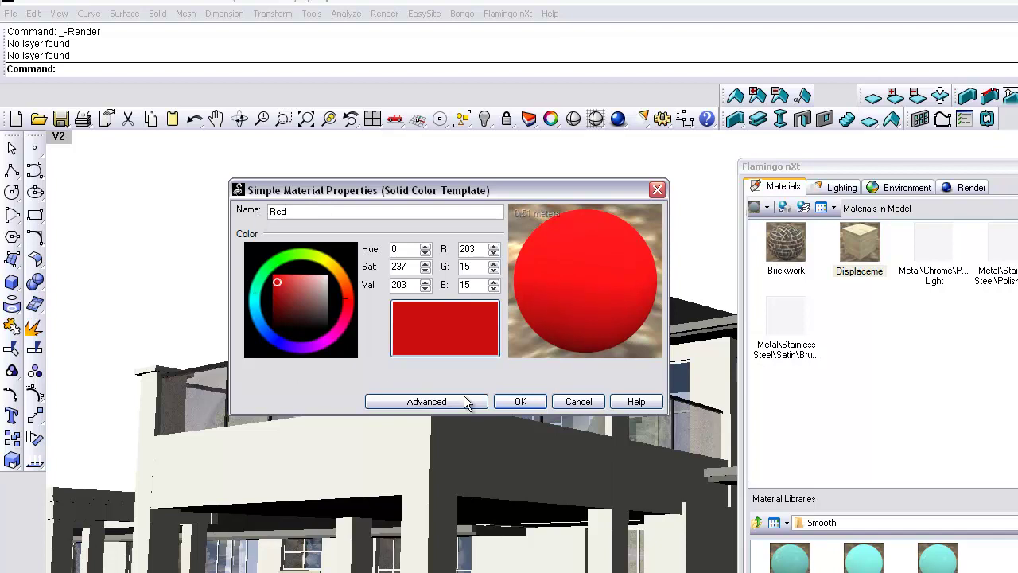
pyautogui.click(288, 296)
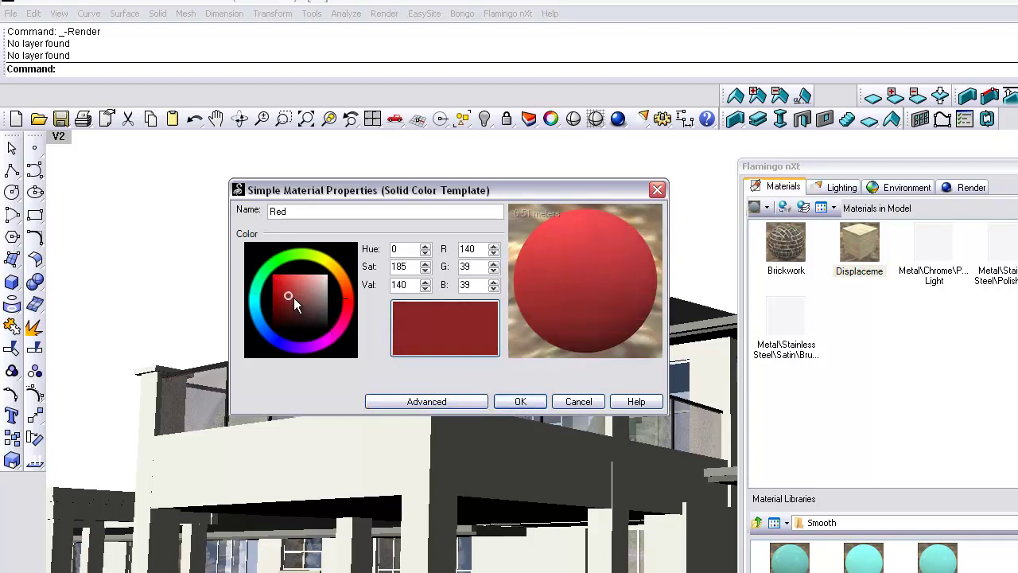
pyautogui.click(289, 301)
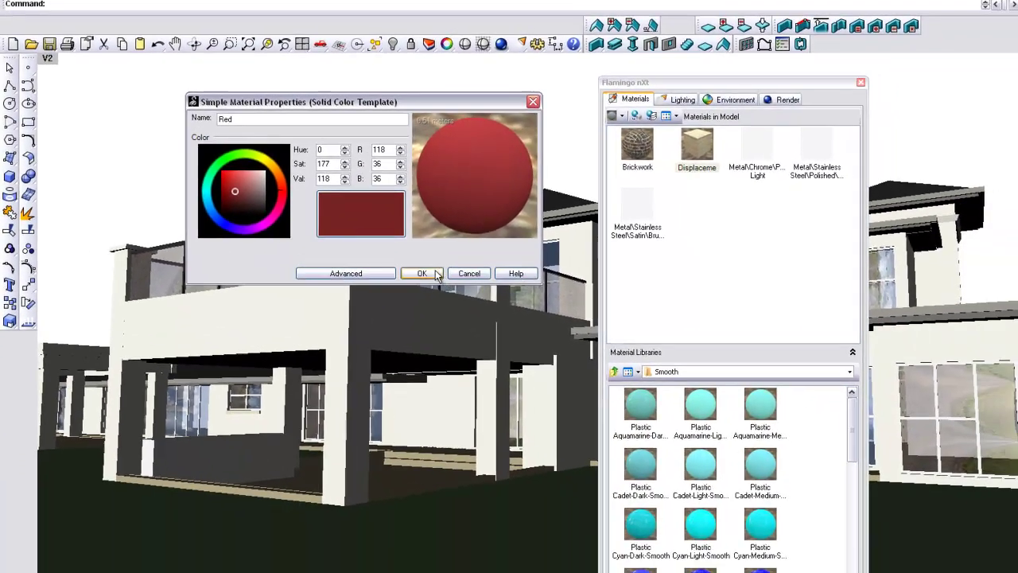
pyautogui.click(436, 273)
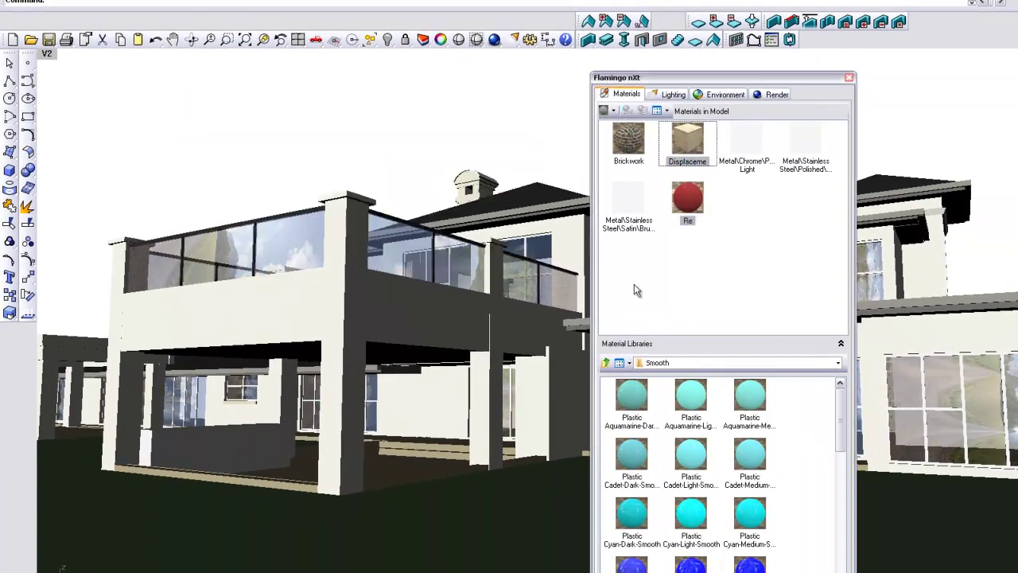
# Step: Apply the new red material directly to the balcony's wall and post object and render the view
pyautogui.click(695, 209)
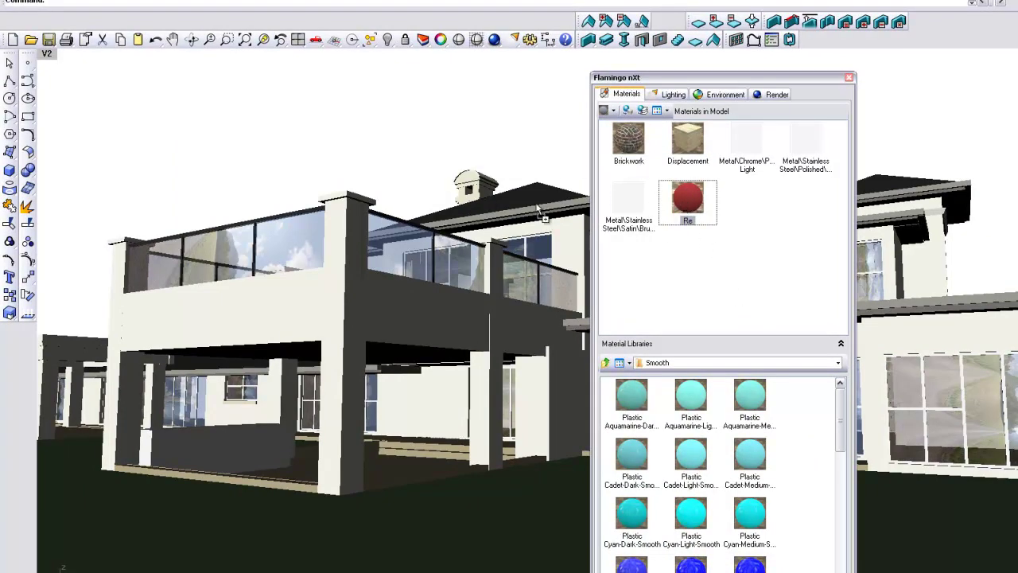
pyautogui.moveTo(538, 209); pyautogui.dragTo(324, 284)
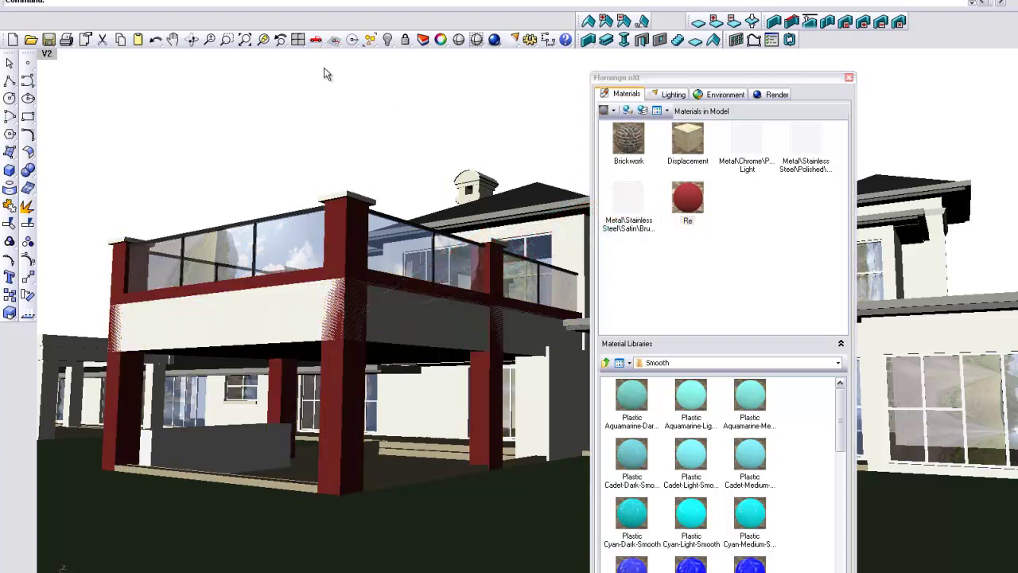
pyautogui.click(494, 40)
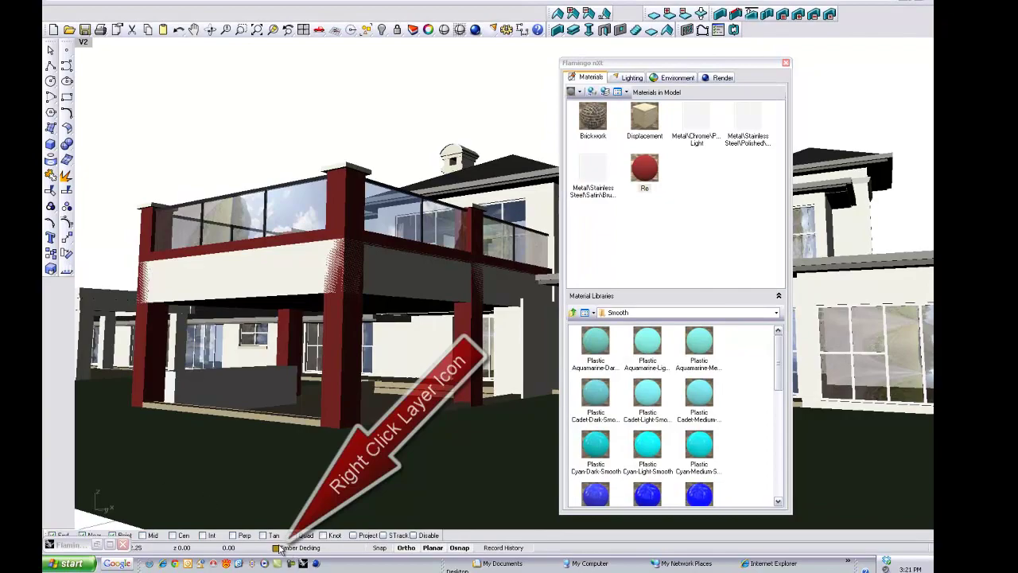
# Step: Open the layer list, expand the BLD layer and widen the list to show the Material Library column
pyautogui.rightClick(278, 549)
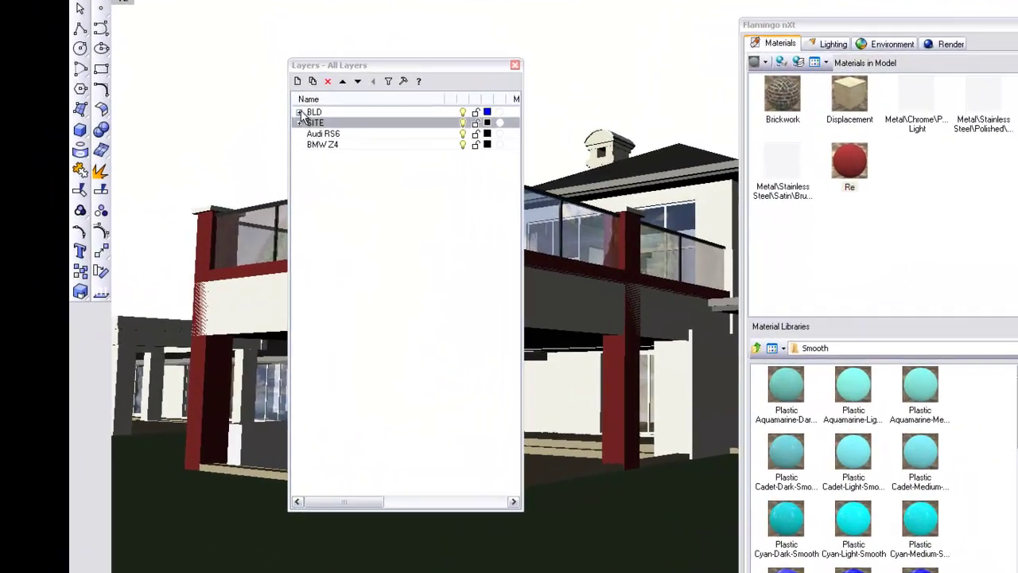
pyautogui.click(300, 113)
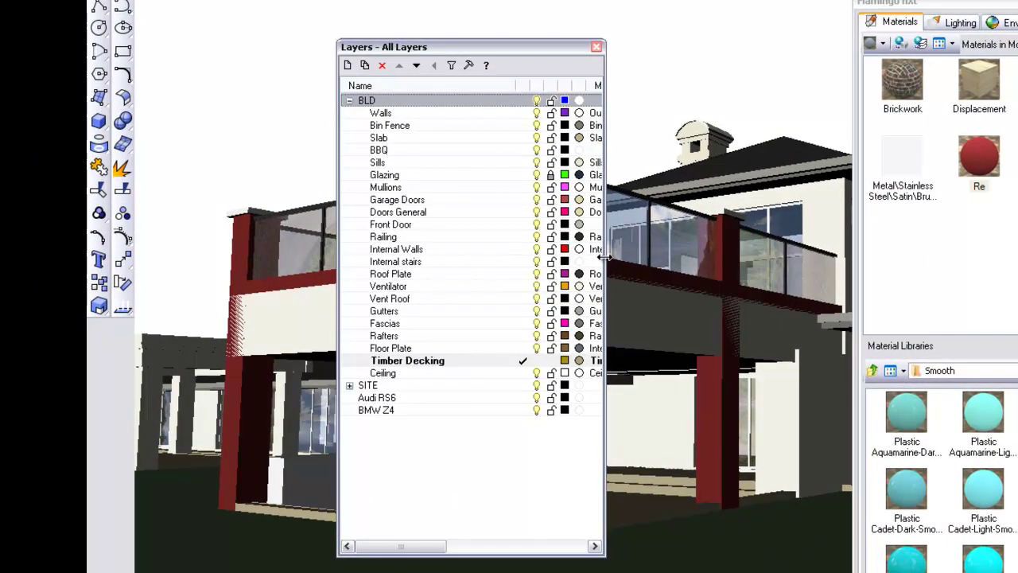
pyautogui.moveTo(605, 255); pyautogui.dragTo(748, 256)
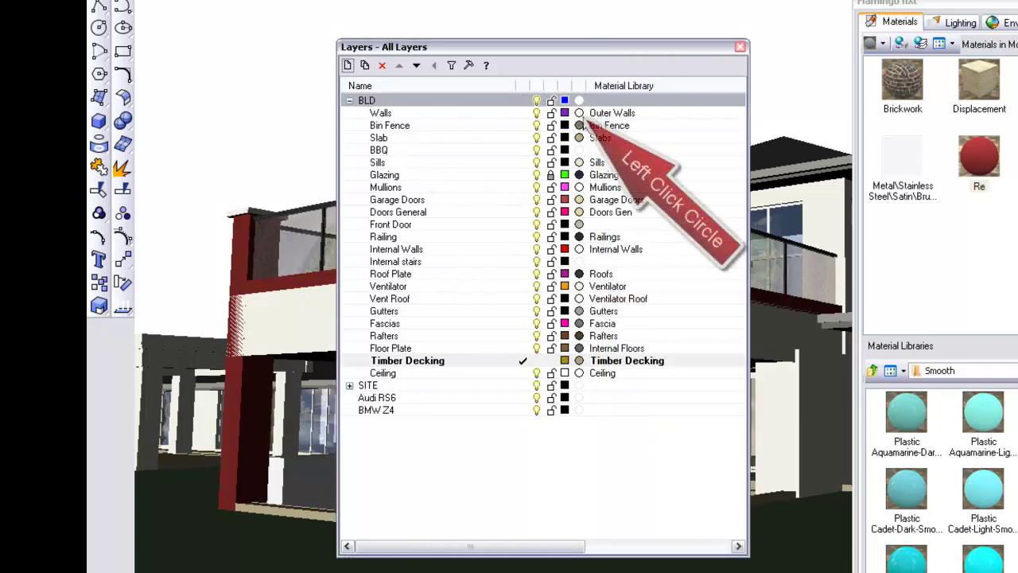
# Step: Assign the plug-in material Red from the model to the Walls layer and close the layer list
pyautogui.click(579, 113)
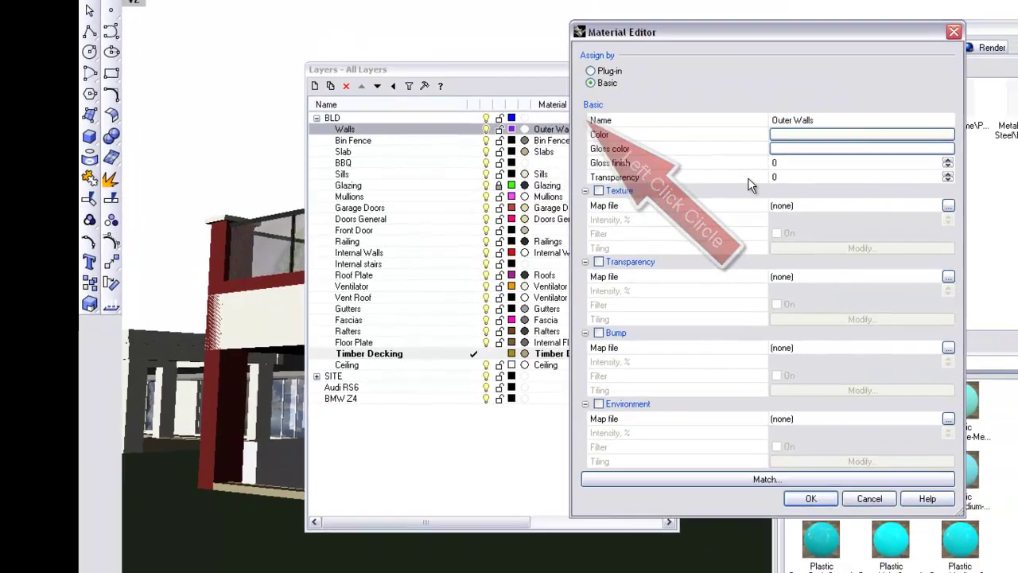
pyautogui.click(579, 76)
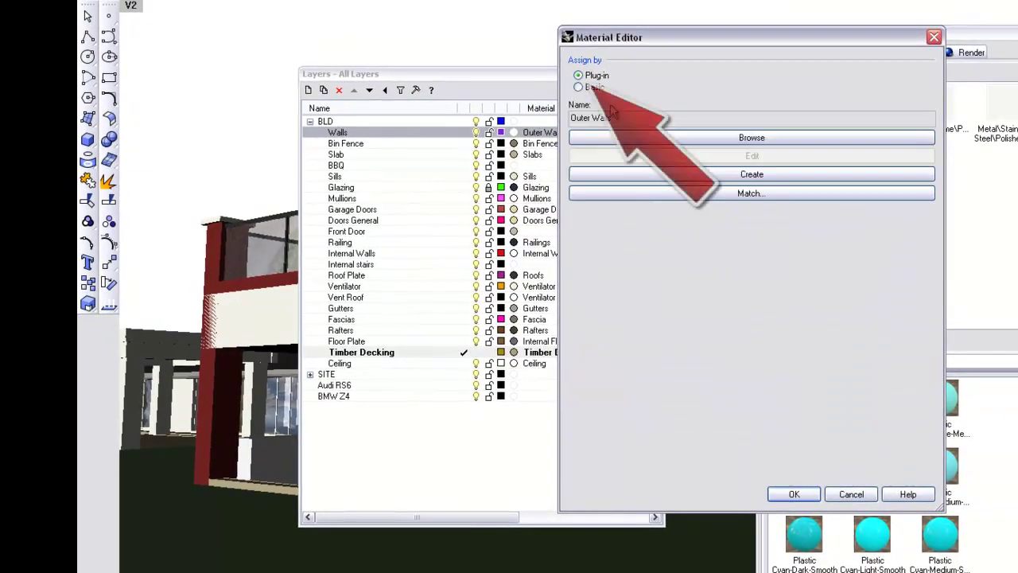
pyautogui.click(756, 140)
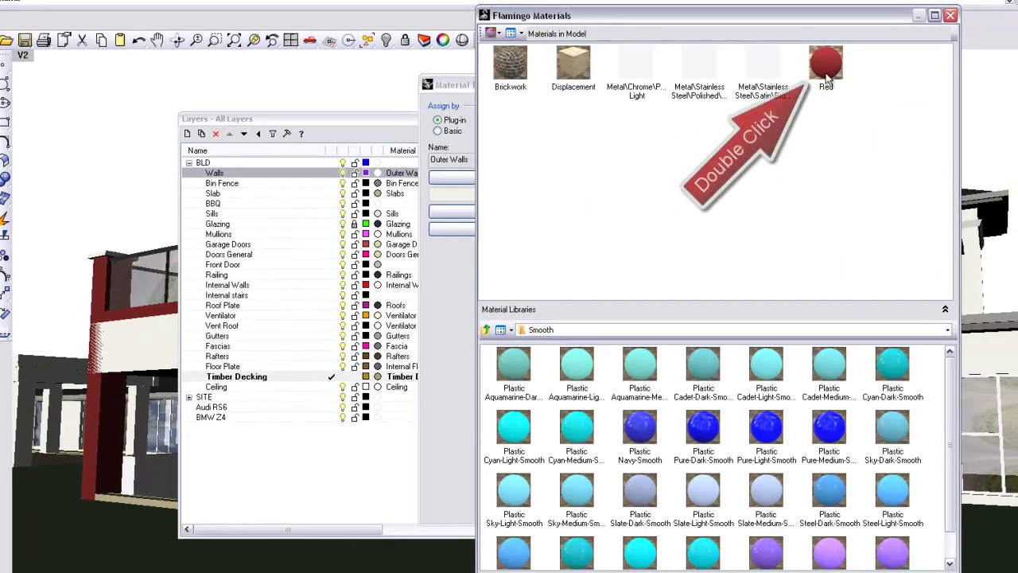
pyautogui.doubleClick(828, 77)
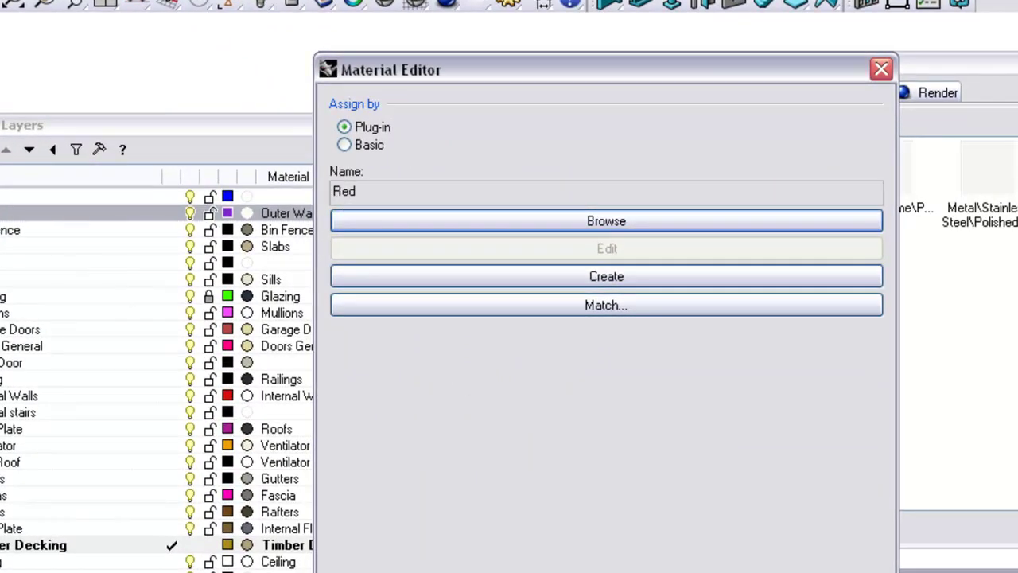
pyautogui.press('Return')
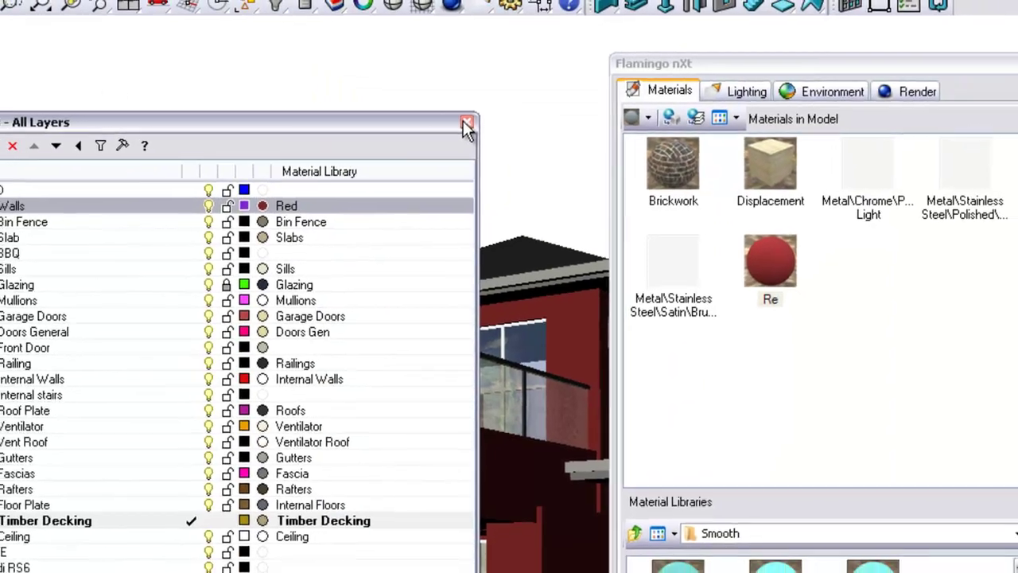
pyautogui.click(462, 125)
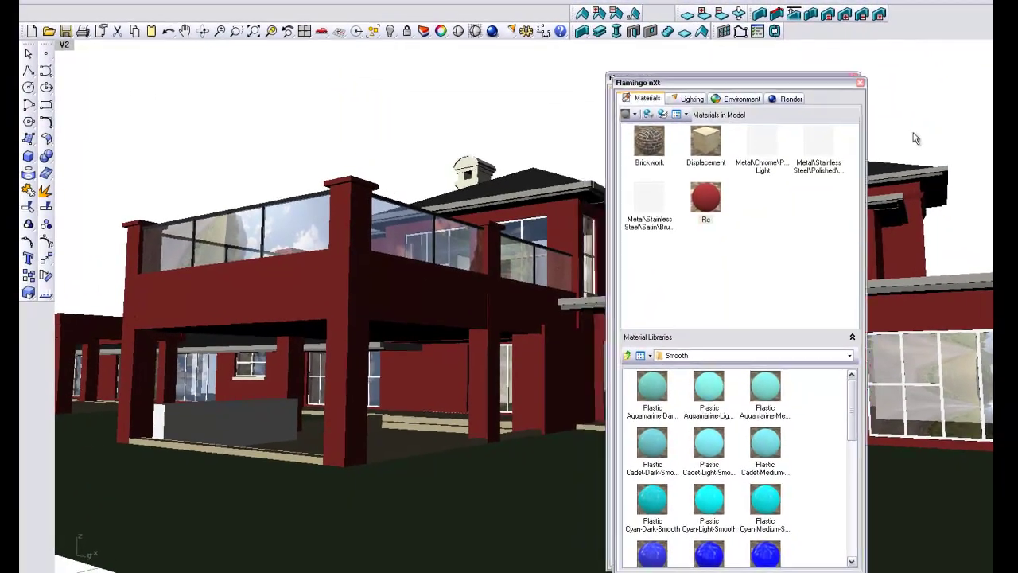
# Step: Close the Flamingo nXt control panel, render the house with its red walls and stop the raytracing
pyautogui.click(891, 66)
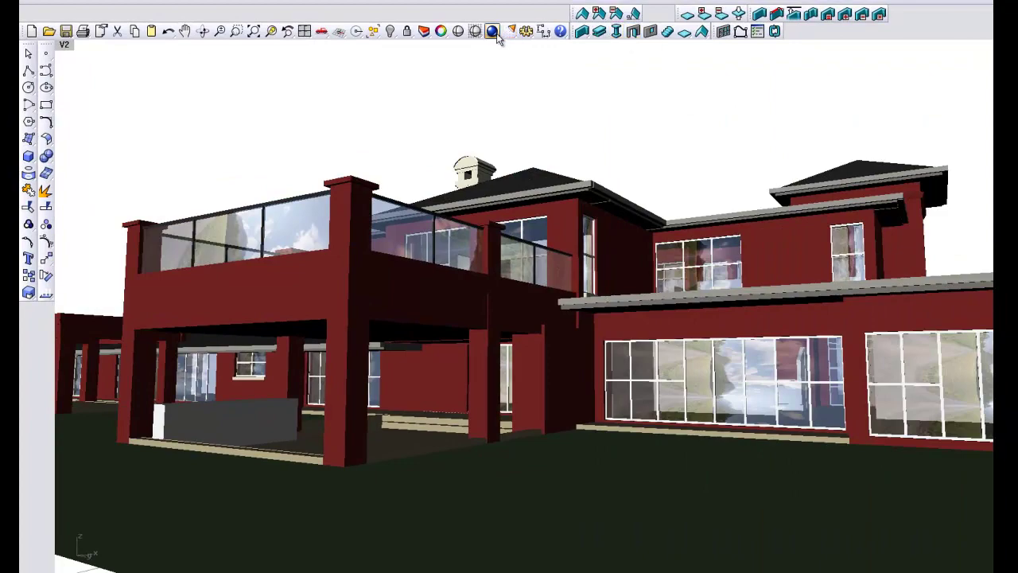
pyautogui.click(493, 33)
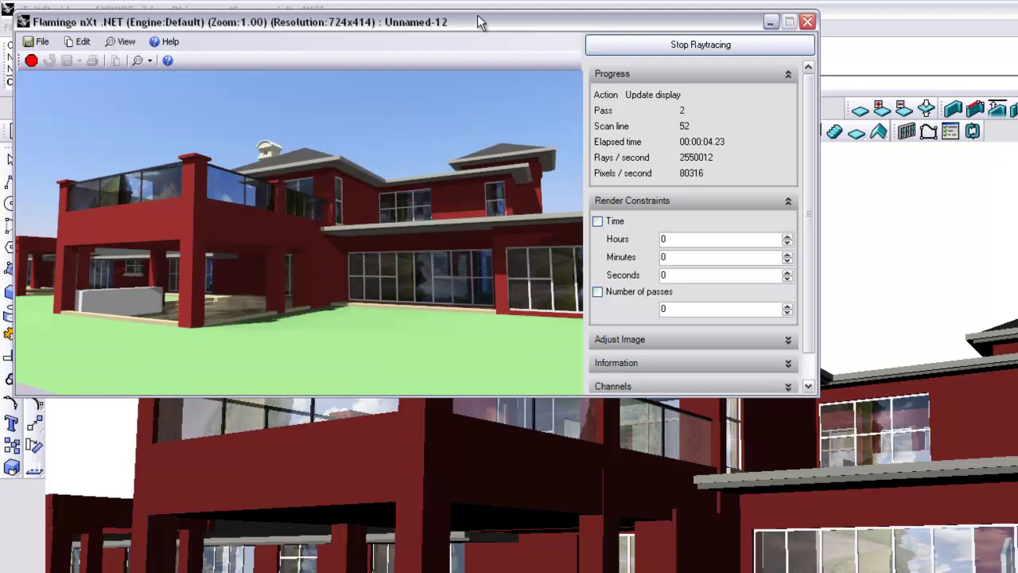
pyautogui.moveTo(481, 28); pyautogui.dragTo(542, 189)
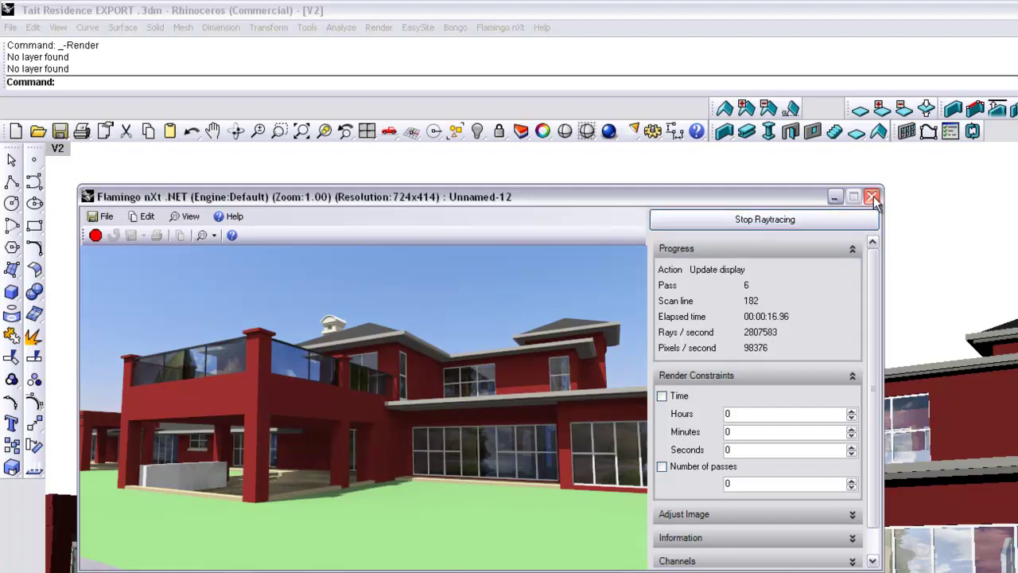
pyautogui.click(834, 221)
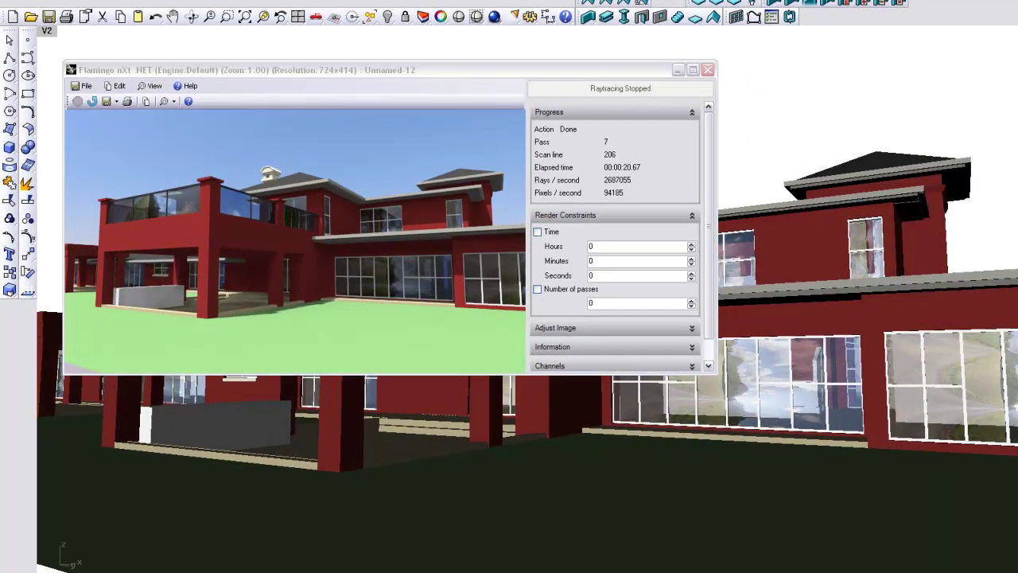
# Step: Change the Red material's color to a light beige of about RGB 211, 204, 186
pyautogui.moveTo(939, 132); pyautogui.dragTo(498, 49)
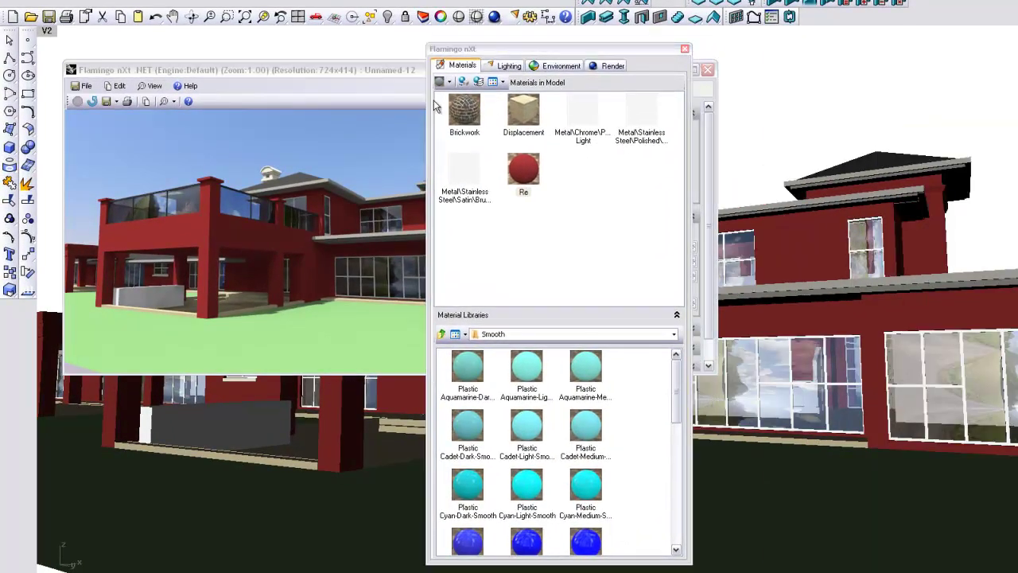
pyautogui.rightClick(530, 171)
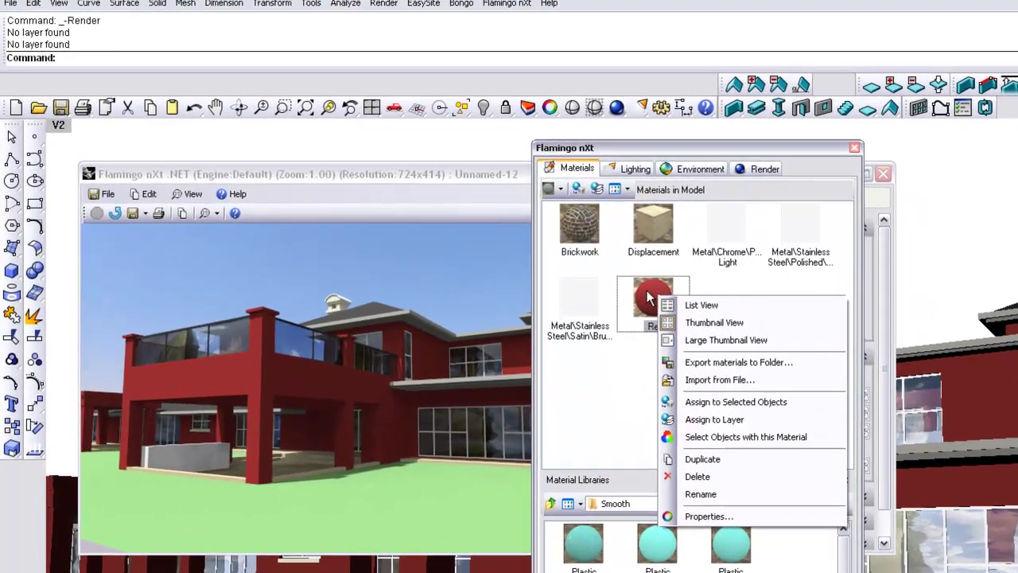
pyautogui.click(566, 212)
pyautogui.doubleClick(567, 211)
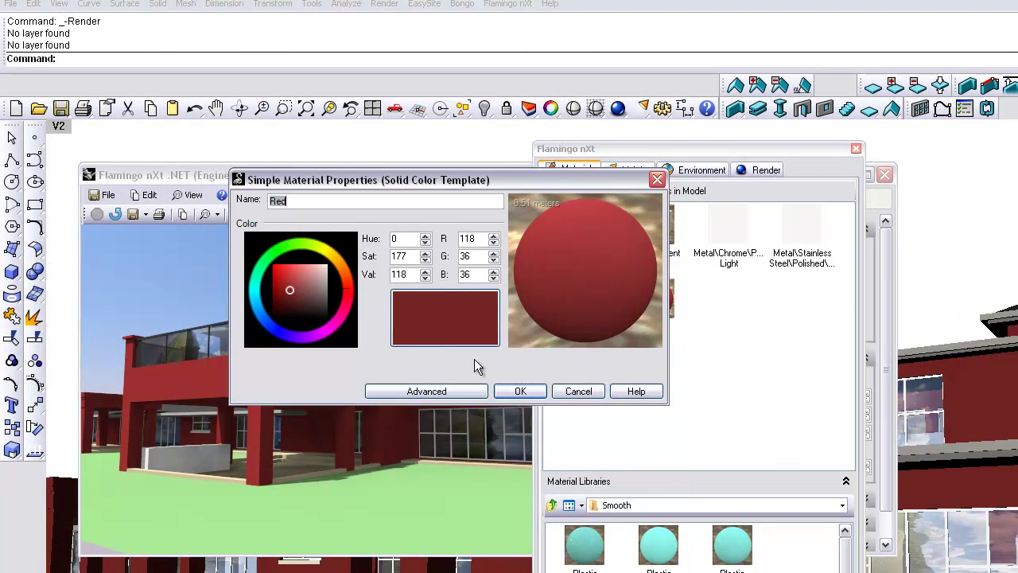
pyautogui.click(280, 328)
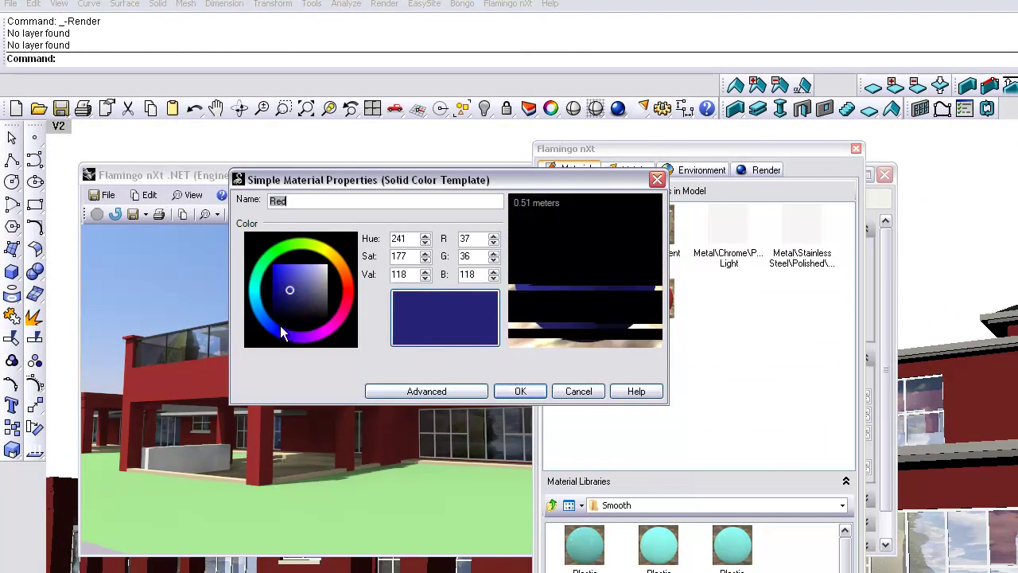
pyautogui.moveTo(288, 290); pyautogui.dragTo(323, 275)
pyautogui.click(335, 267)
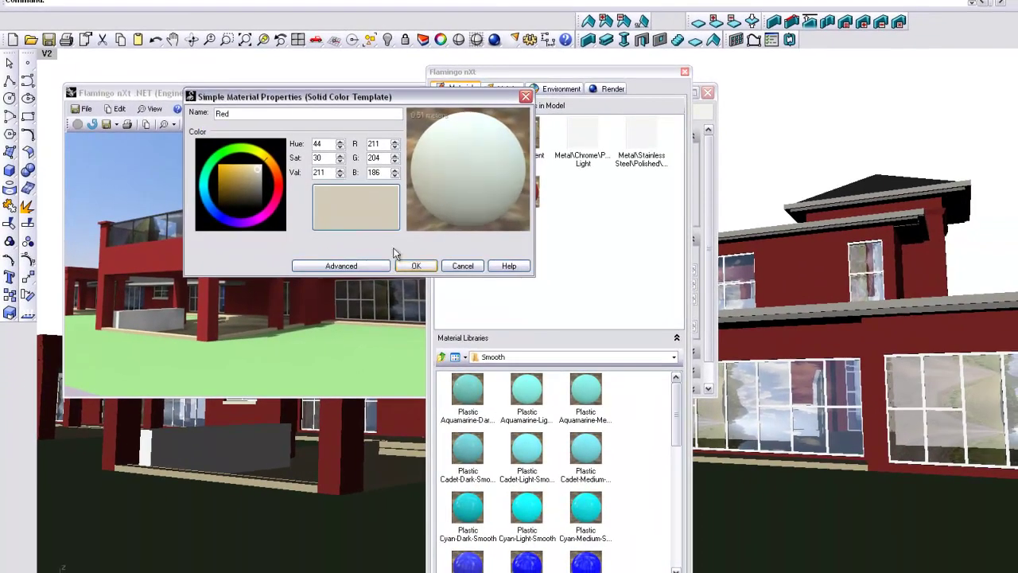
pyautogui.click(421, 273)
pyautogui.click(514, 256)
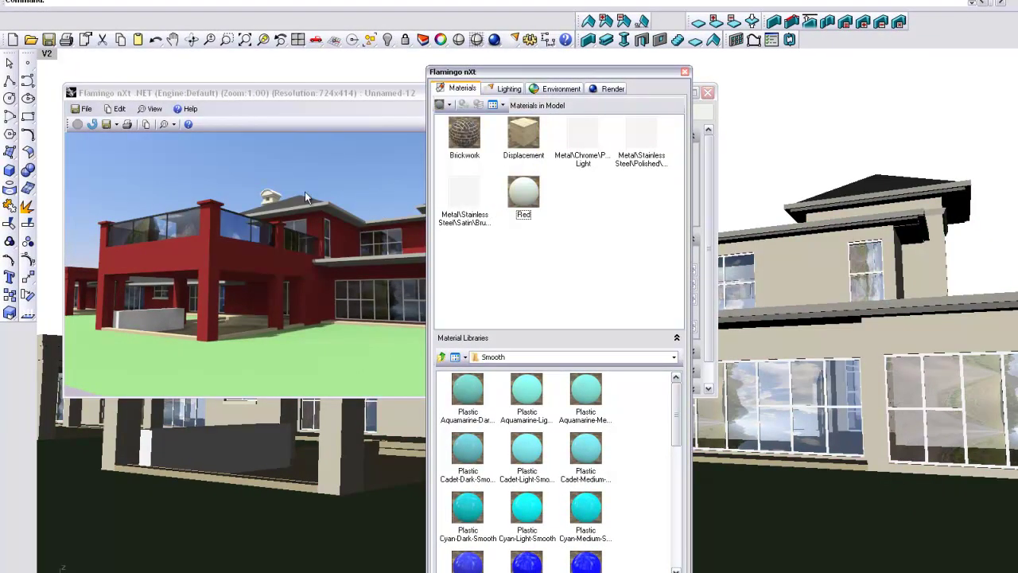
# Step: Clear away the old rendering, render the house with the beige walls, stop the raytracing and close the render window
pyautogui.moveTo(404, 96); pyautogui.dragTo(1015, 251)
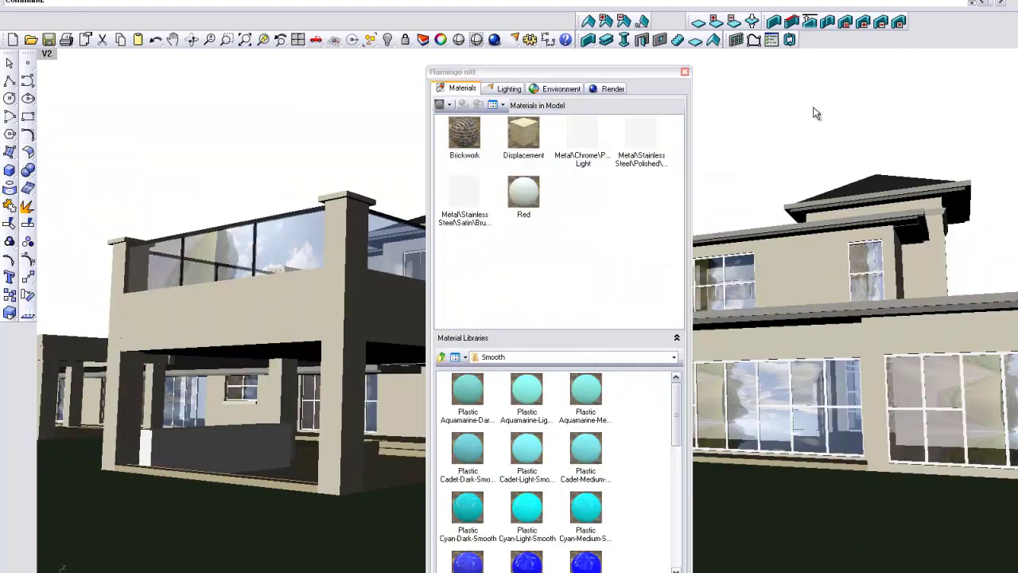
pyautogui.click(495, 42)
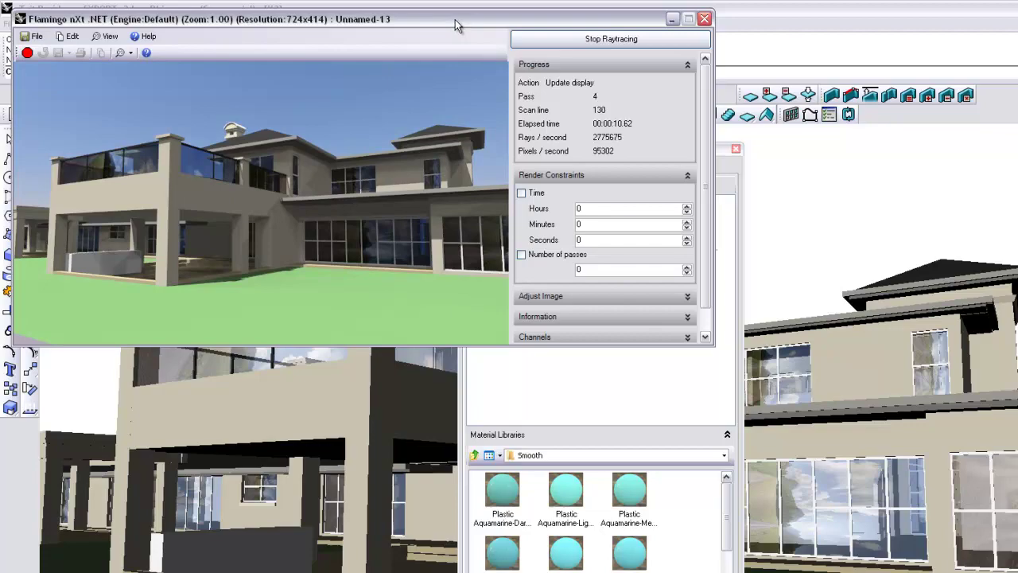
pyautogui.moveTo(457, 26); pyautogui.dragTo(470, 44)
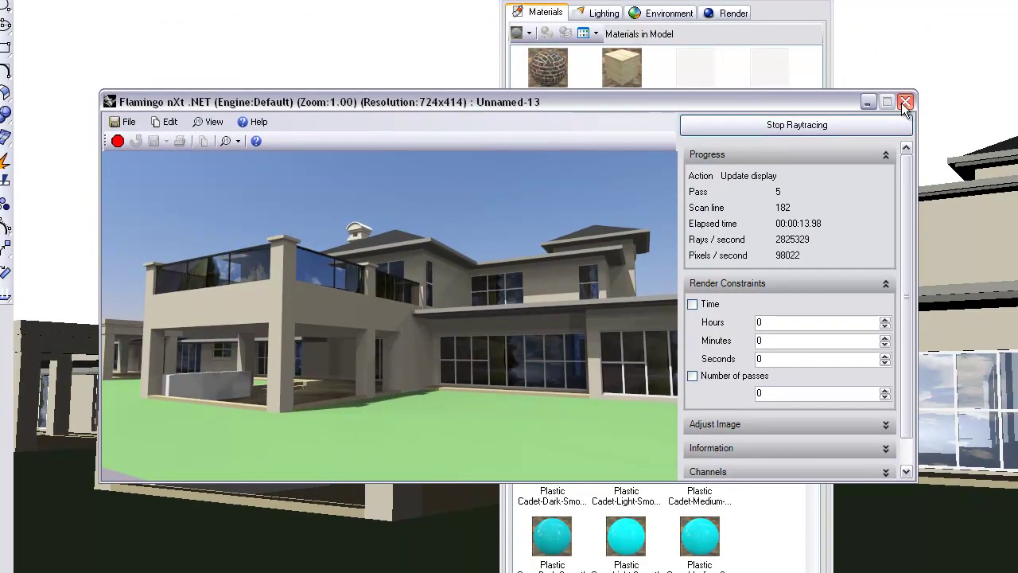
pyautogui.click(757, 128)
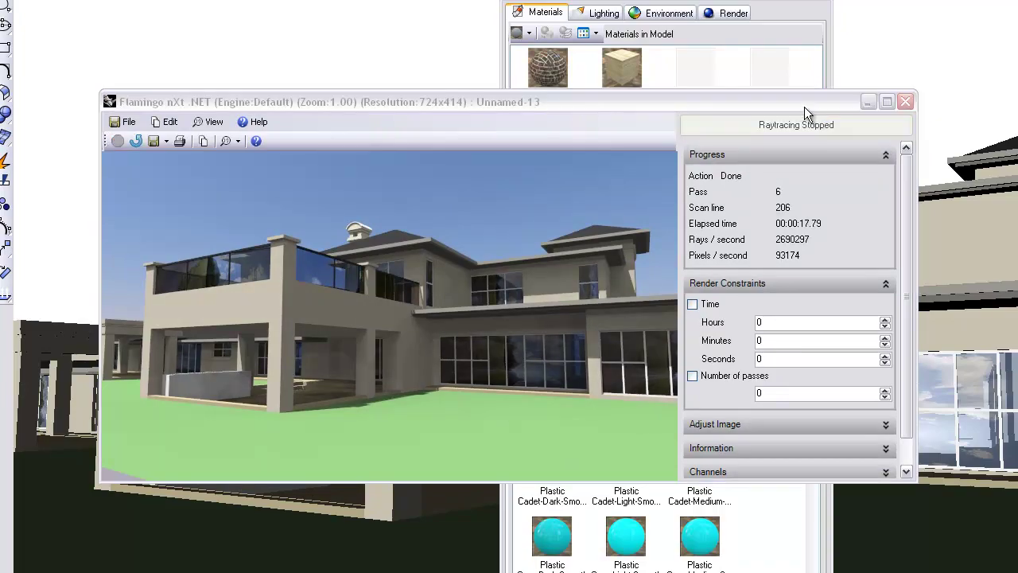
pyautogui.click(905, 101)
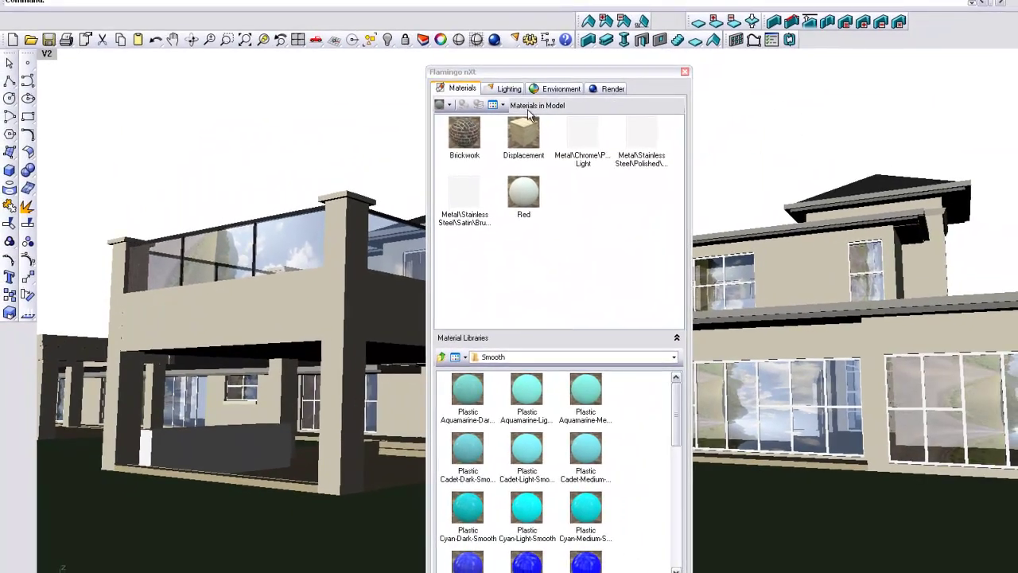
pyautogui.moveTo(535, 72); pyautogui.dragTo(462, 72)
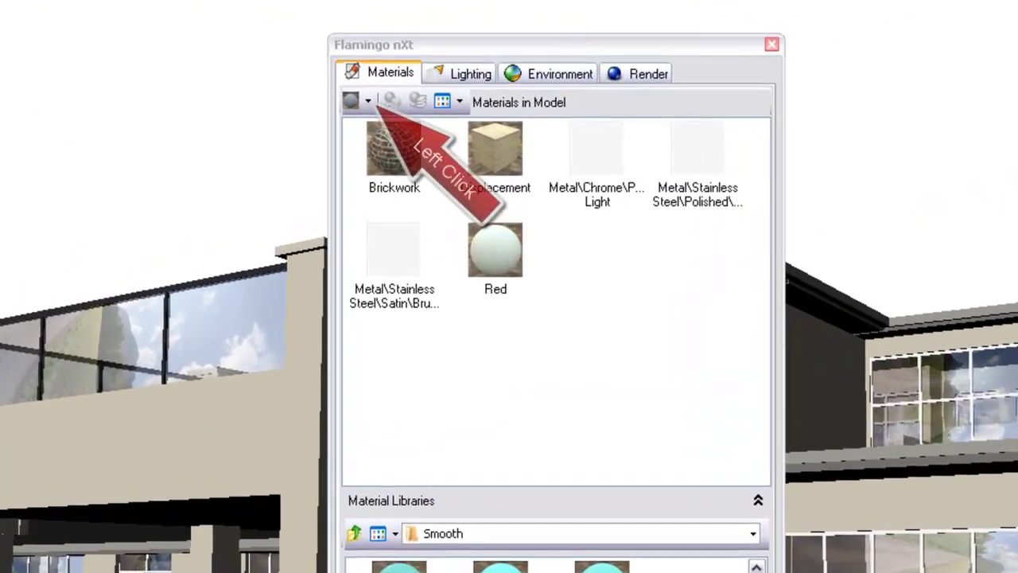
pyautogui.click(369, 105)
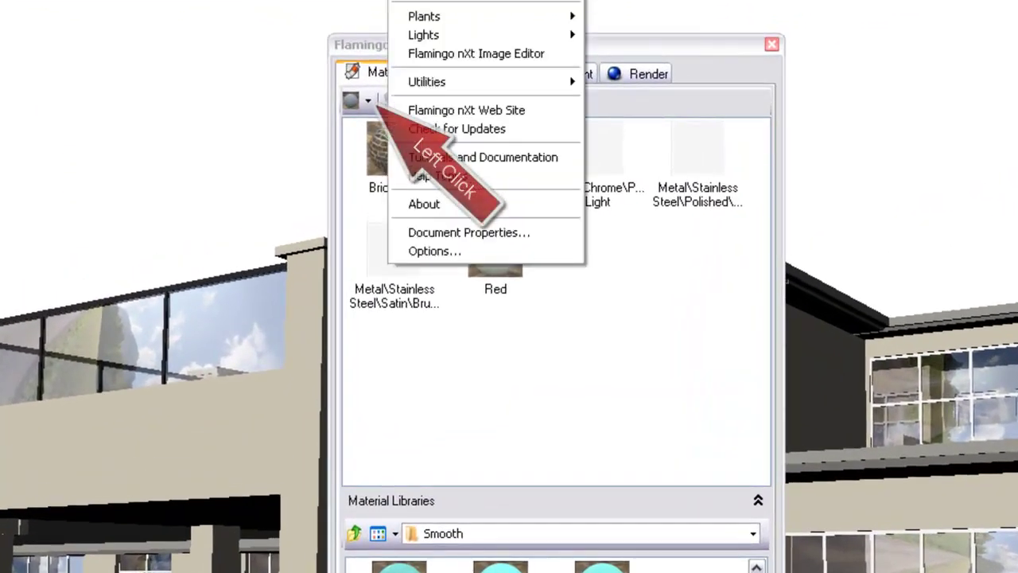
pyautogui.click(638, 46)
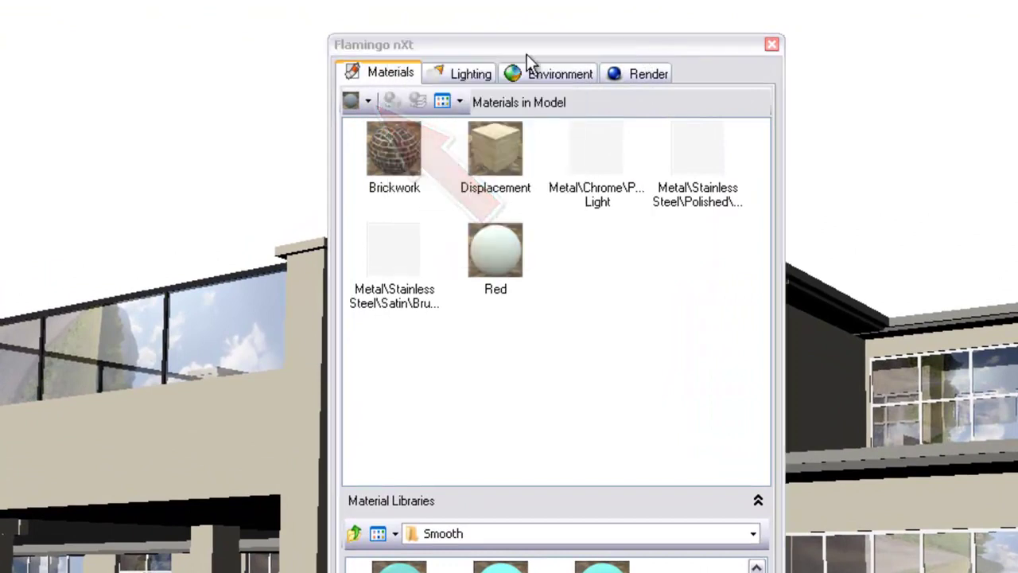
pyautogui.click(367, 101)
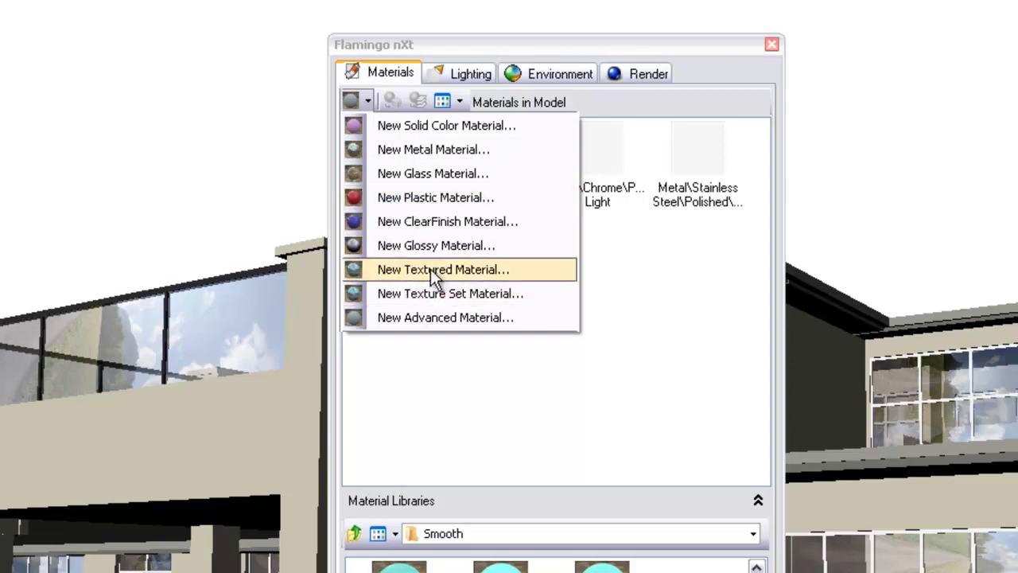
pyautogui.click(430, 292)
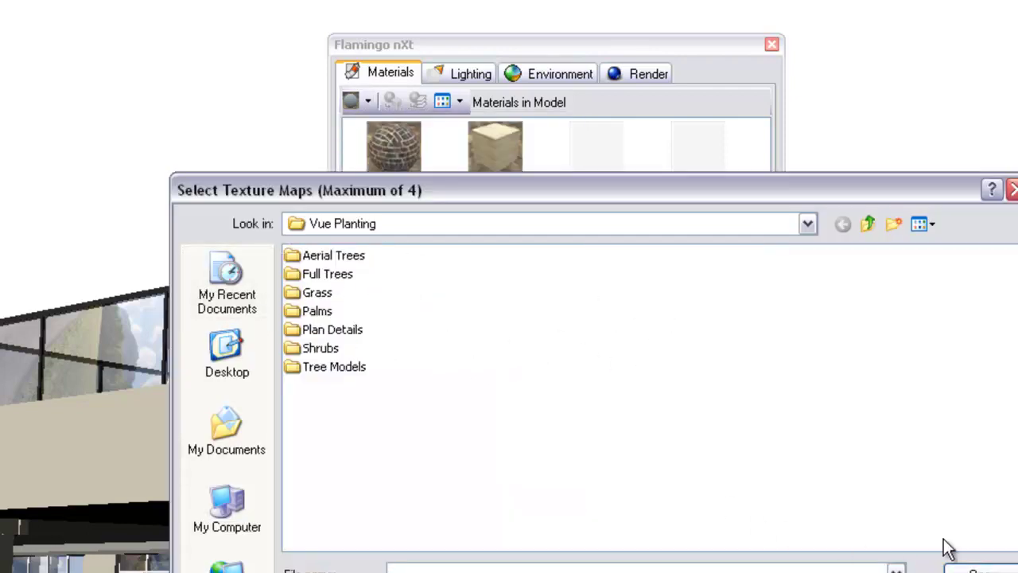
pyautogui.click(974, 569)
# Step: Start a new textured material, bringing up the bitmap selection for the LOW RES TEXTURES folder
pyautogui.click(367, 101)
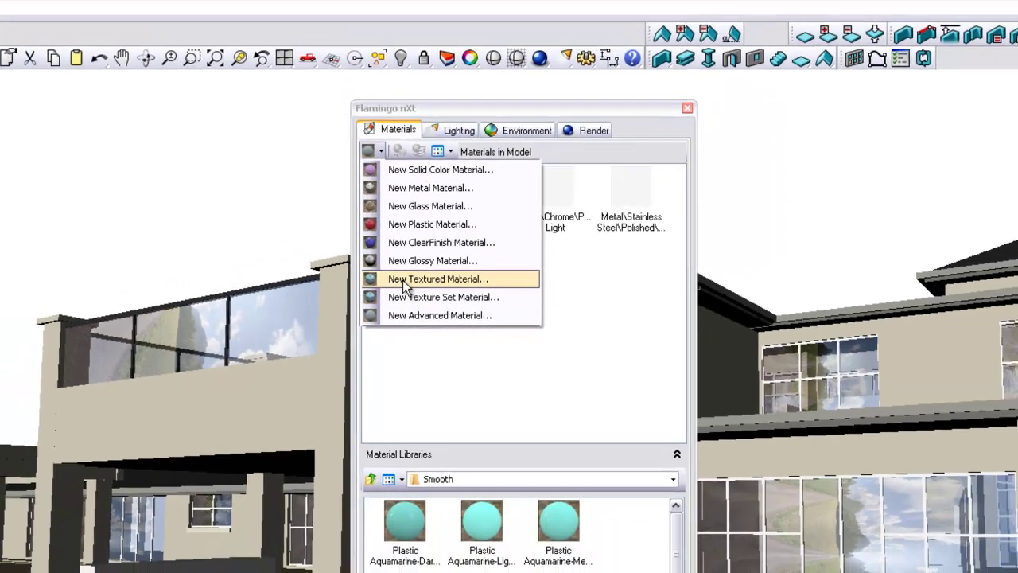
pyautogui.click(404, 283)
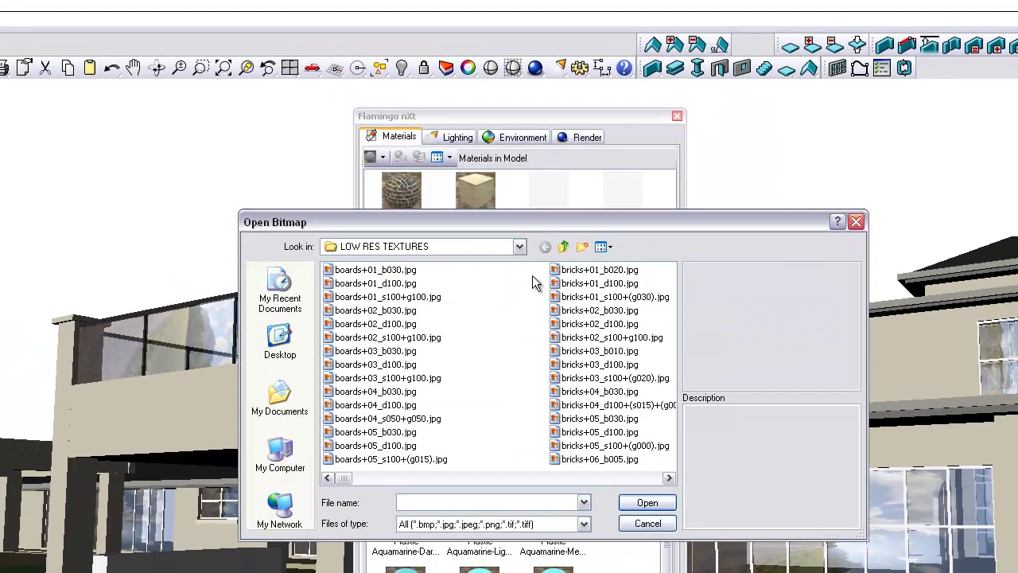
pyautogui.moveTo(557, 215); pyautogui.dragTo(516, 132)
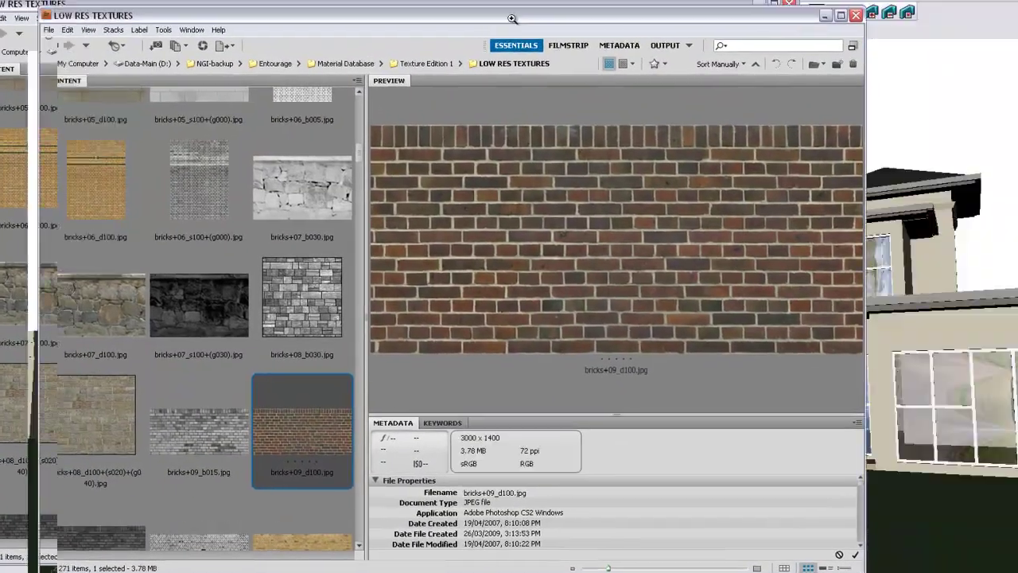
# Step: Switch to Adobe Bridge, preview the brick textures including bricks+10_d100.jpg and bricks+11_d100.jpg, and minimize it
pyautogui.moveTo(512, 18); pyautogui.dragTo(569, 14)
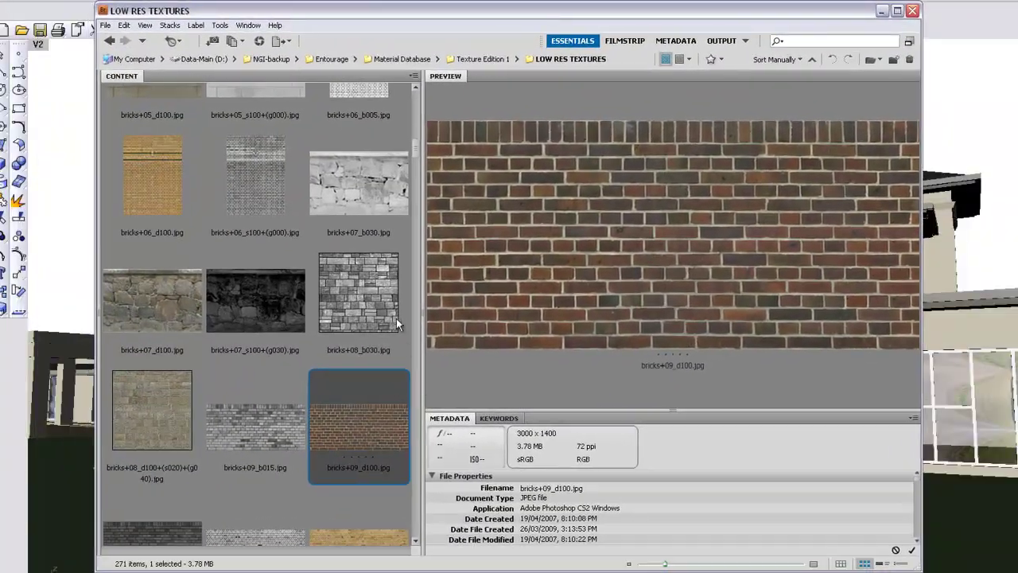
pyautogui.moveTo(413, 144)
pyautogui.mouseDown()
pyautogui.moveTo(415, 118)
pyautogui.moveTo(422, 157)
pyautogui.mouseUp()
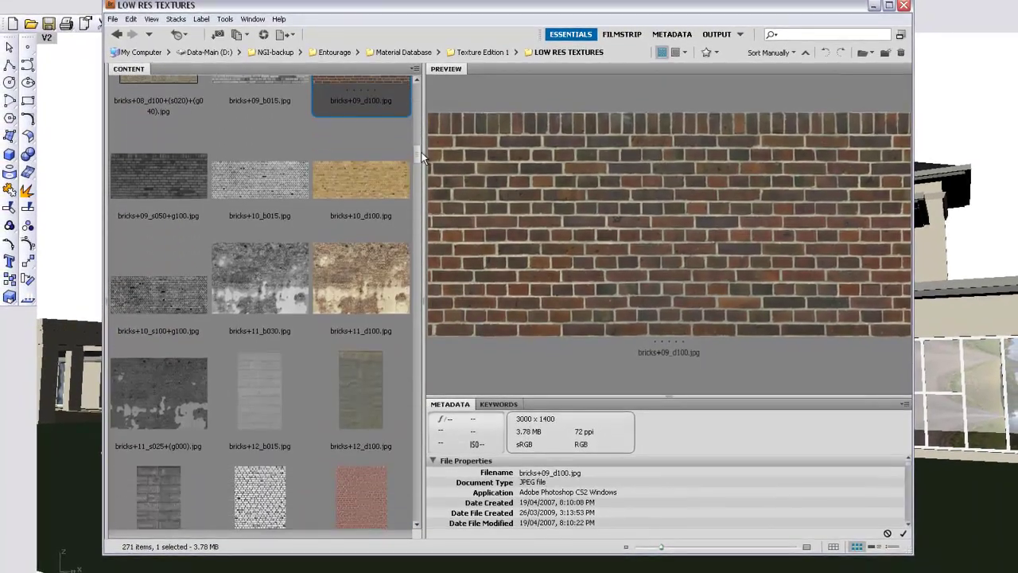
pyautogui.click(369, 174)
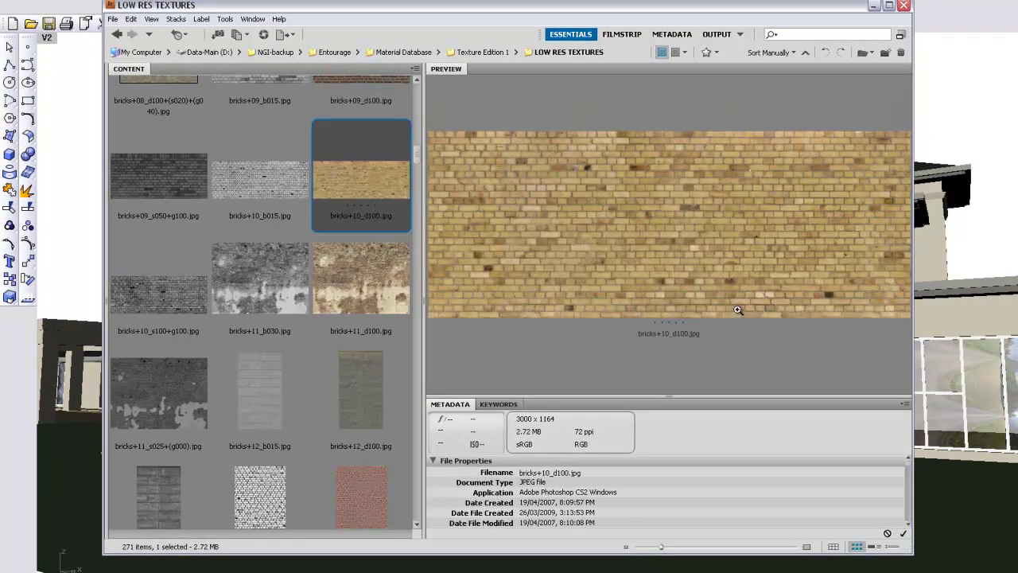
pyautogui.click(379, 285)
pyautogui.click(305, 339)
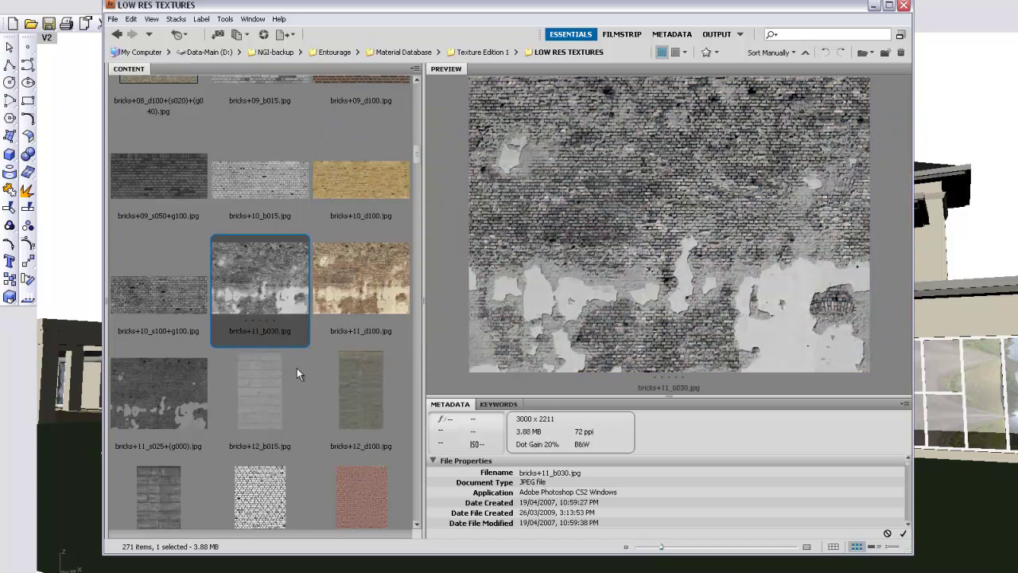
pyautogui.click(372, 491)
pyautogui.click(363, 275)
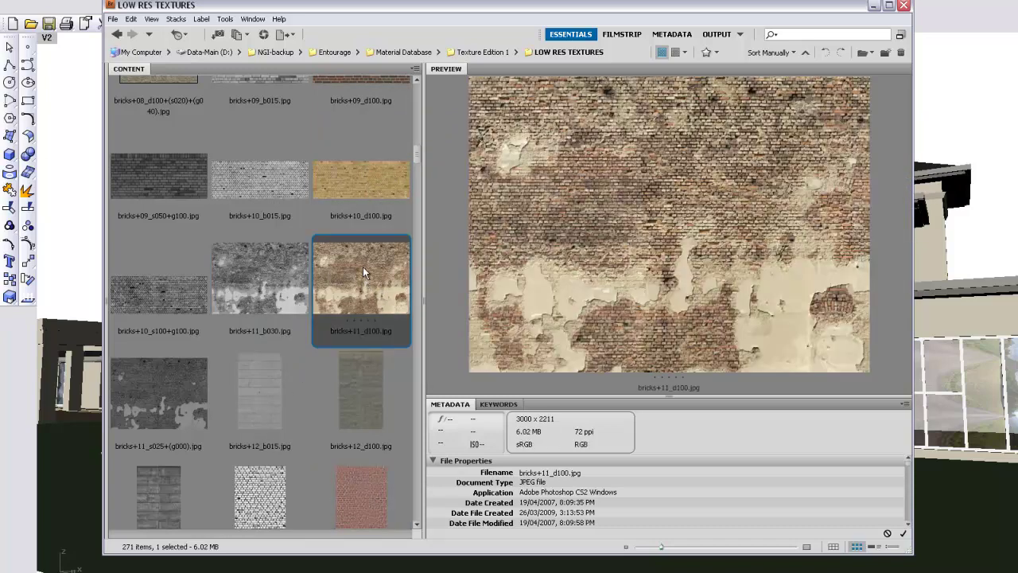
pyautogui.click(374, 181)
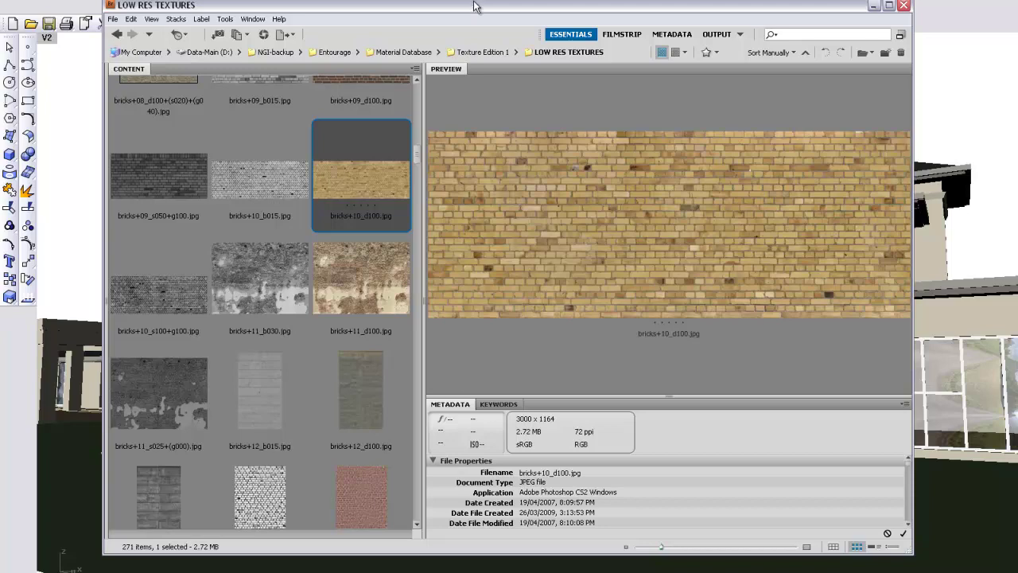
pyautogui.click(874, 5)
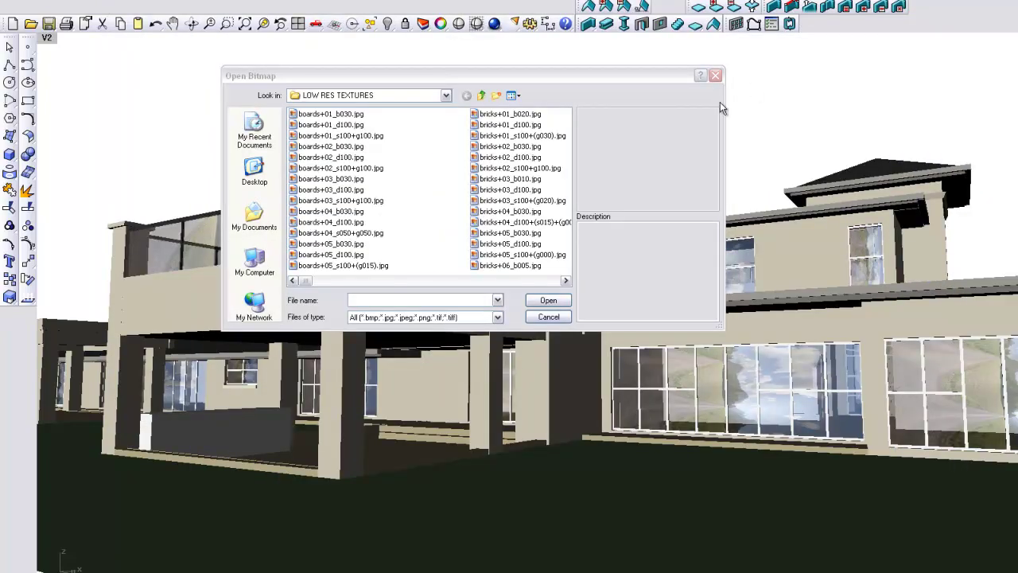
# Step: Load bricks+10_d100.jpg from the LOW RES TEXTURES folder as the textured material's bitmap
pyautogui.click(566, 281)
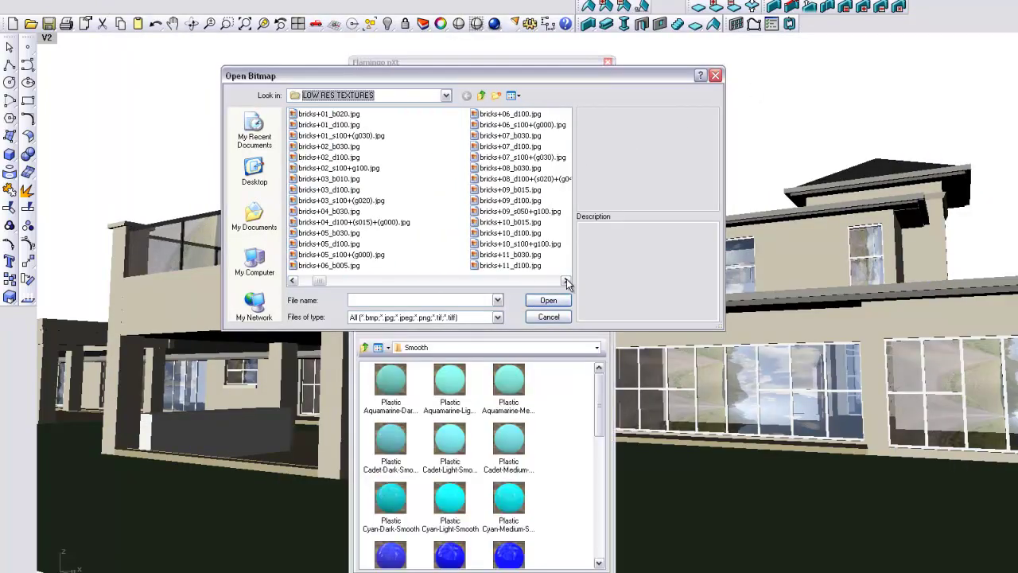
pyautogui.click(566, 281)
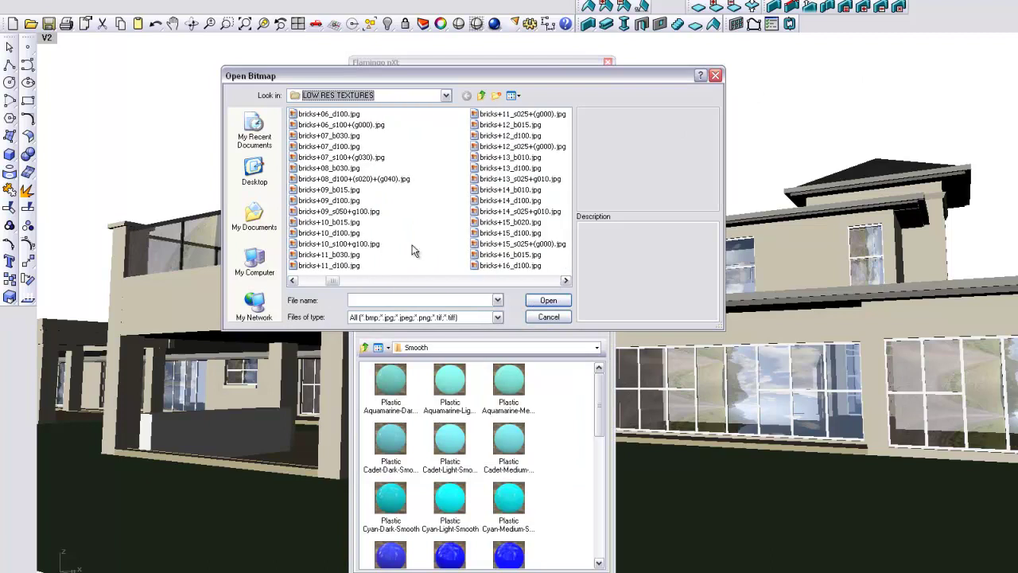
pyautogui.click(328, 233)
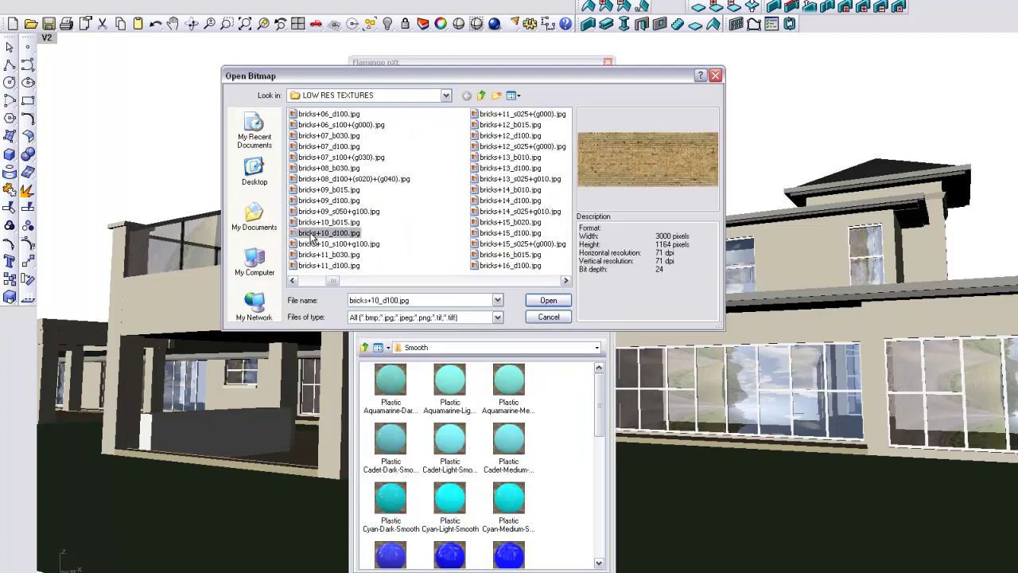
pyautogui.click(549, 301)
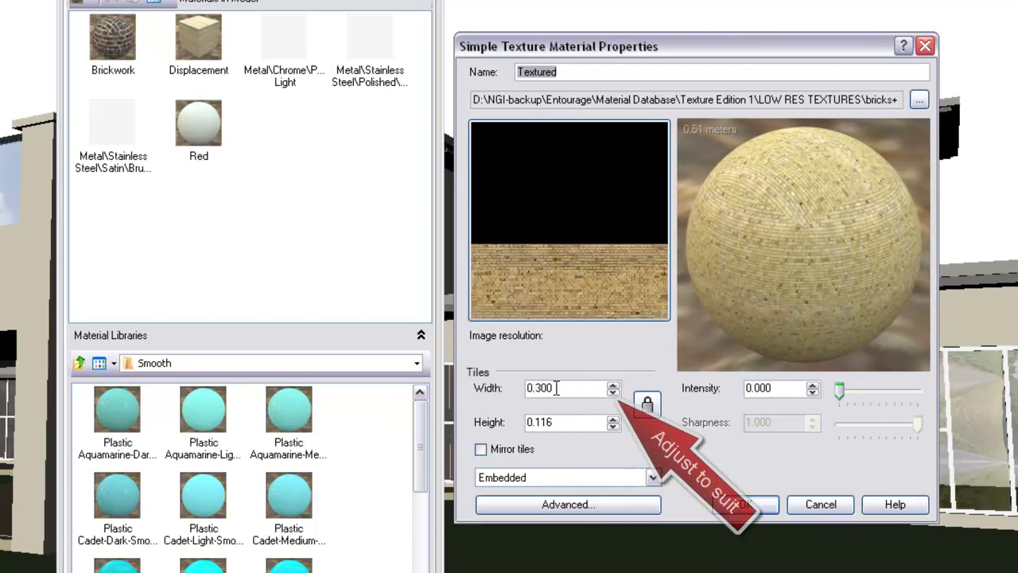
# Step: Set the textured material's tile width to 3, letting the locked height follow in proportion
pyautogui.moveTo(557, 388); pyautogui.dragTo(519, 390)
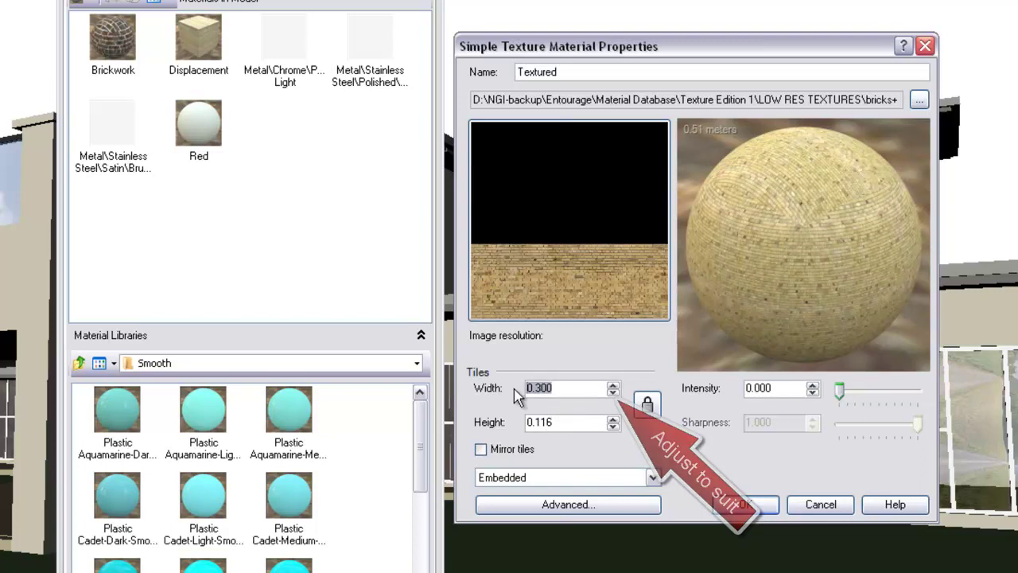
pyautogui.write('3')
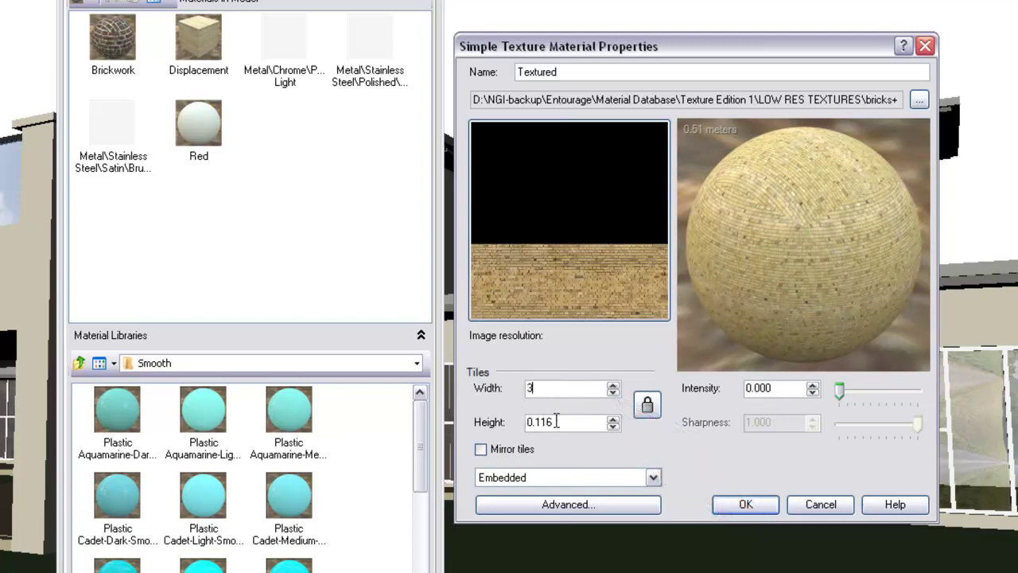
pyautogui.click(556, 422)
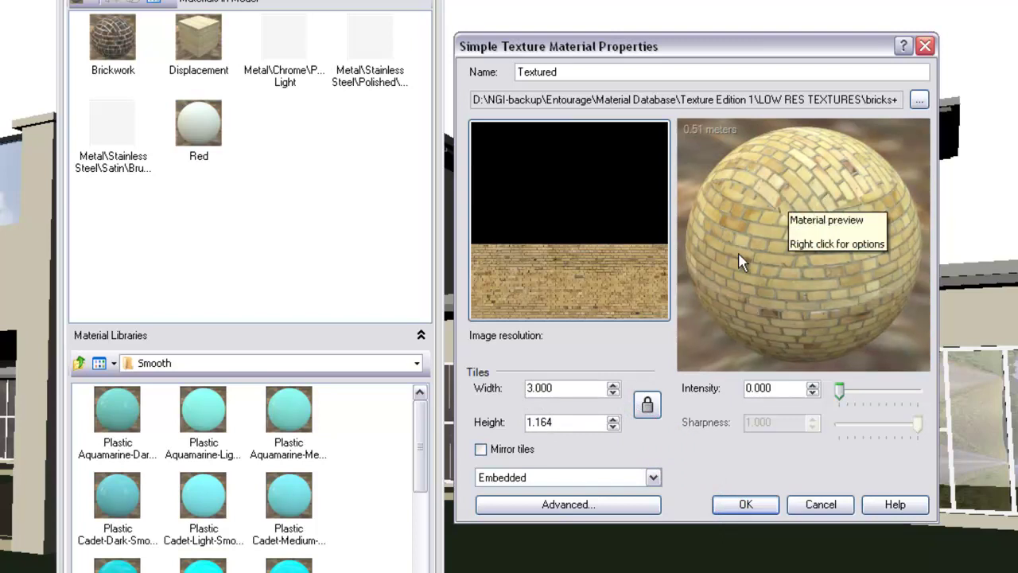
# Step: Set the material preview's sphere radius to 1.000
pyautogui.rightClick(821, 191)
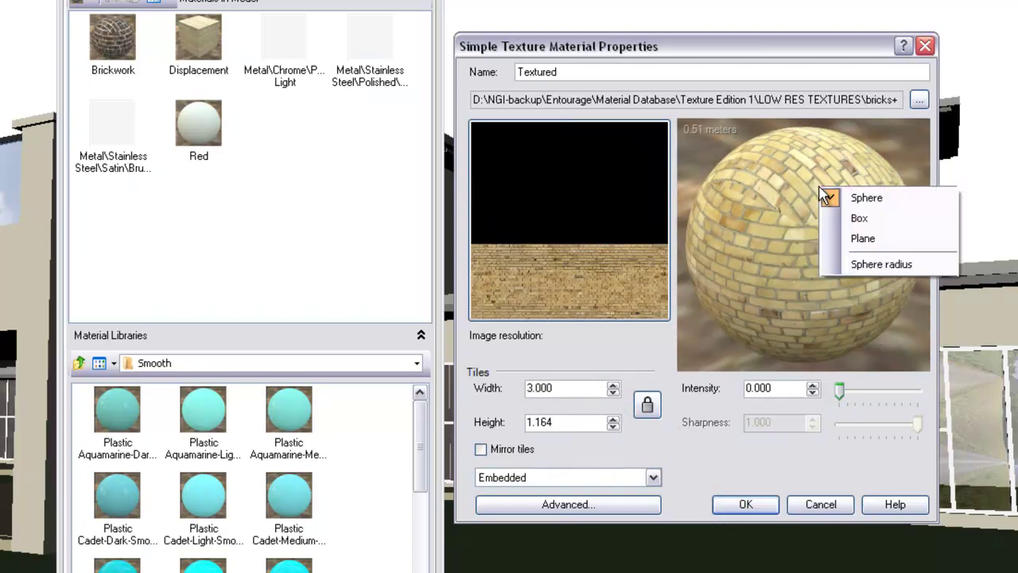
pyautogui.click(863, 271)
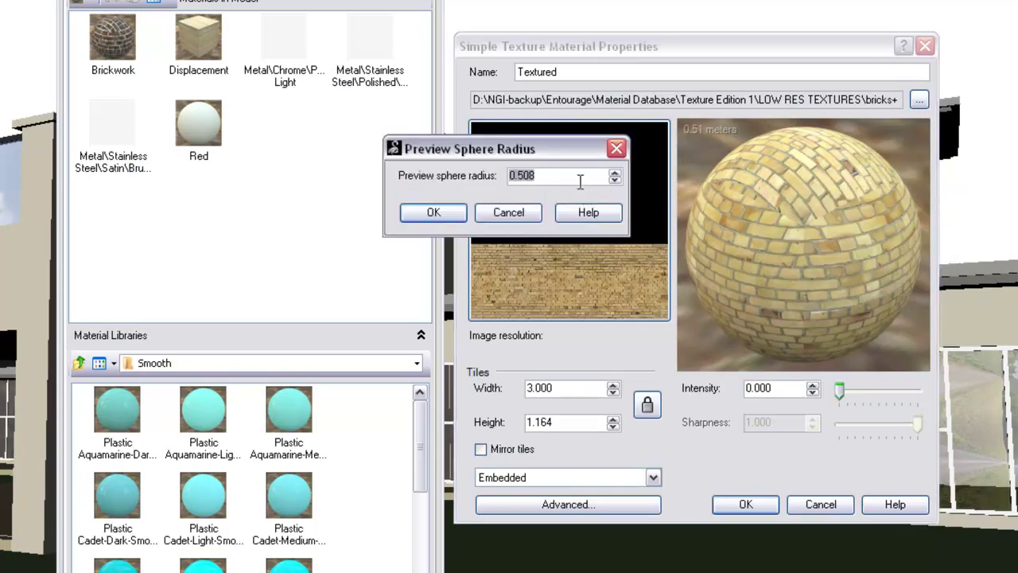
pyautogui.write('1.000')
pyautogui.click(455, 220)
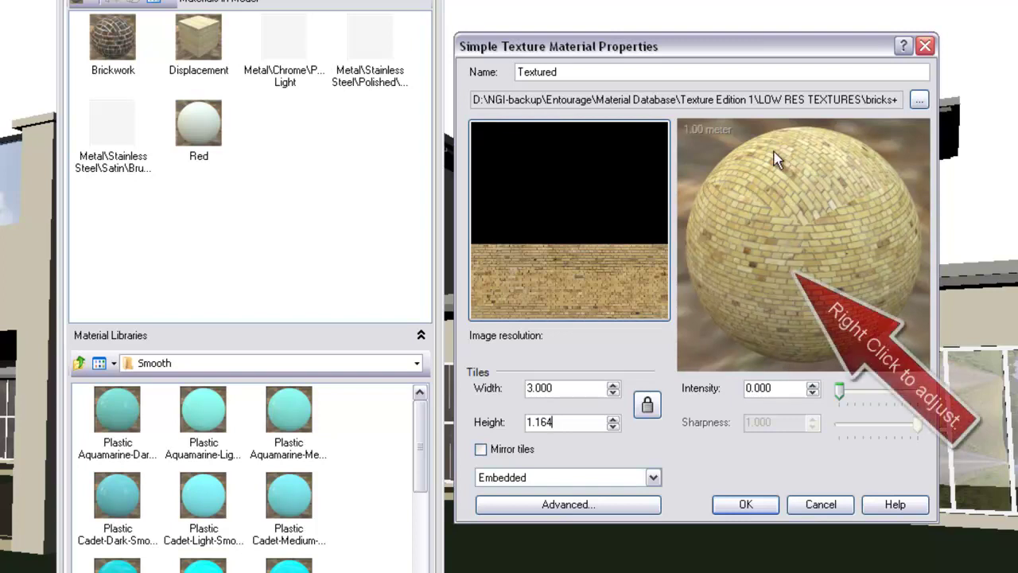
# Step: Show the brick material on a box in the preview and accept the material's properties
pyautogui.rightClick(779, 235)
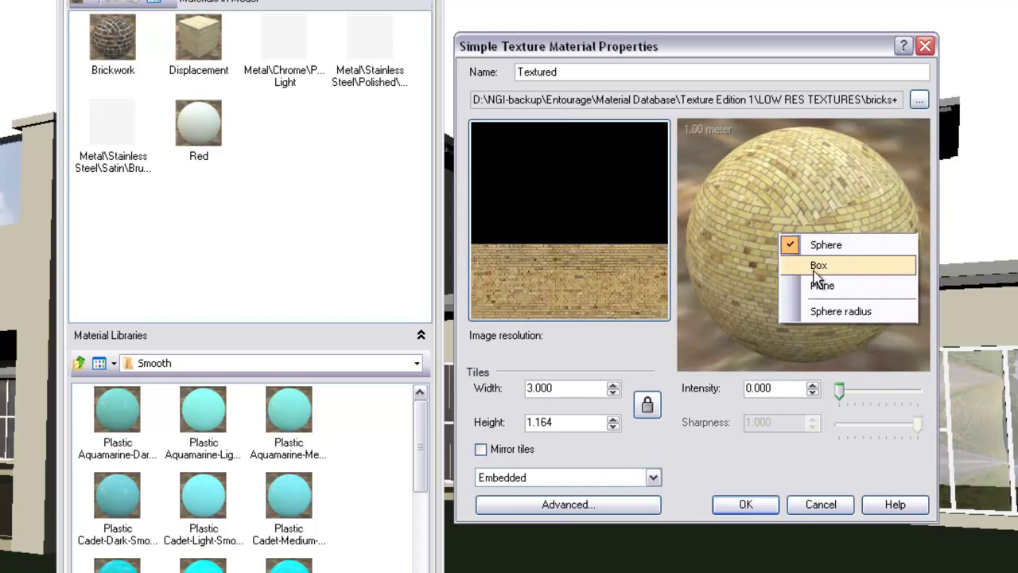
pyautogui.click(813, 268)
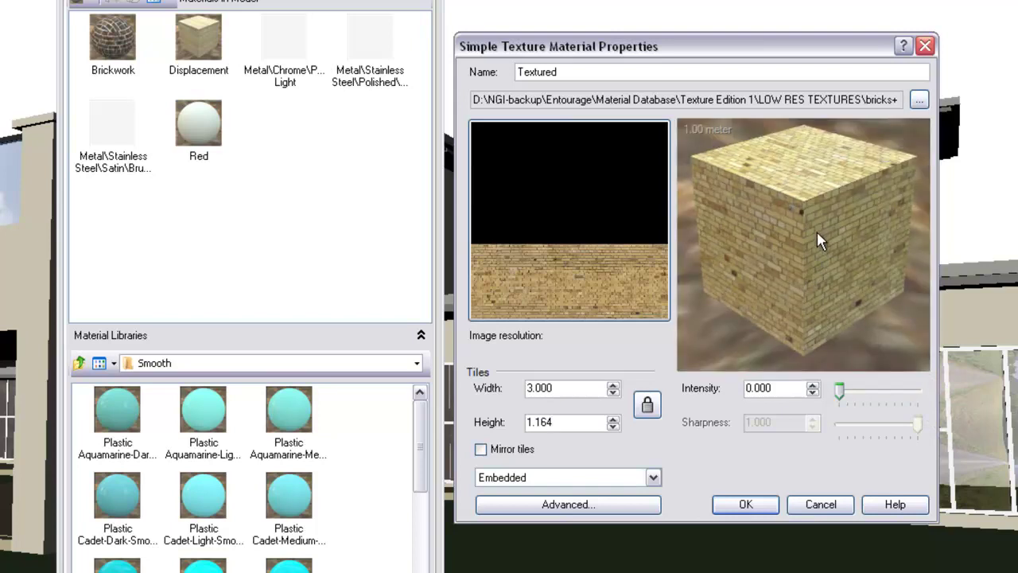
pyautogui.rightClick(817, 232)
pyautogui.click(791, 280)
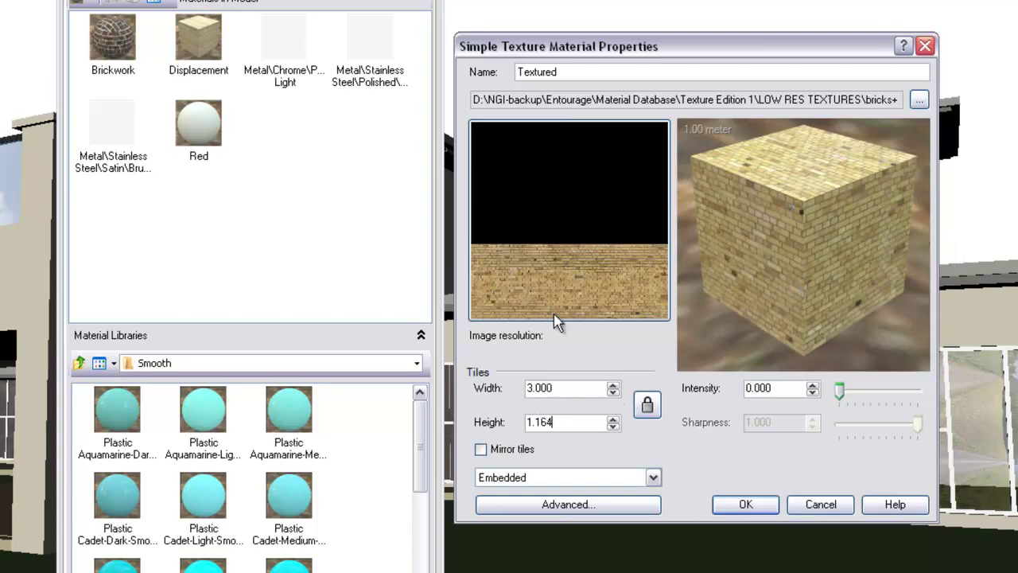
pyautogui.click(724, 510)
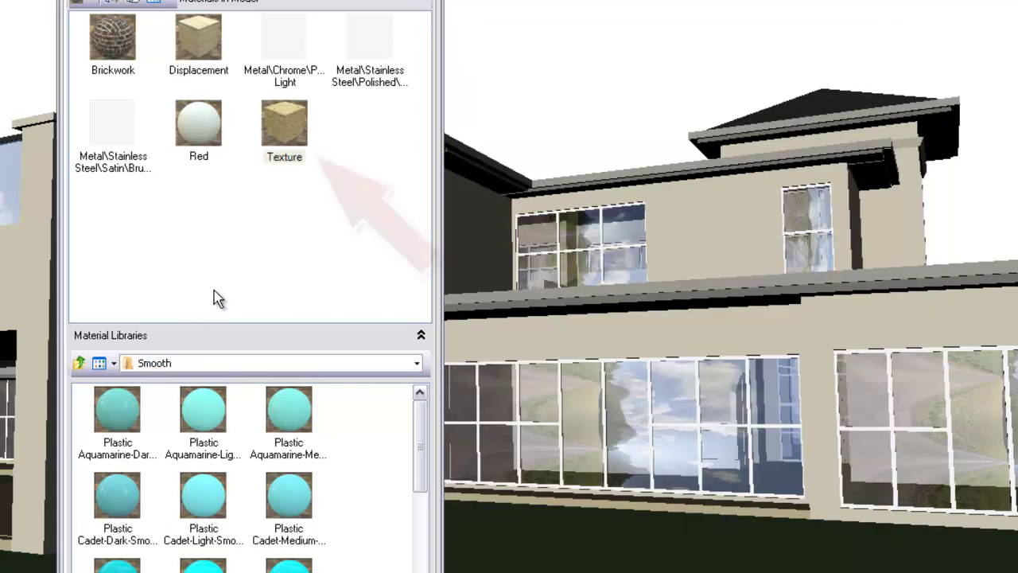
# Step: Try to rename the new textured material in the model as Brickwork
pyautogui.rightClick(297, 157)
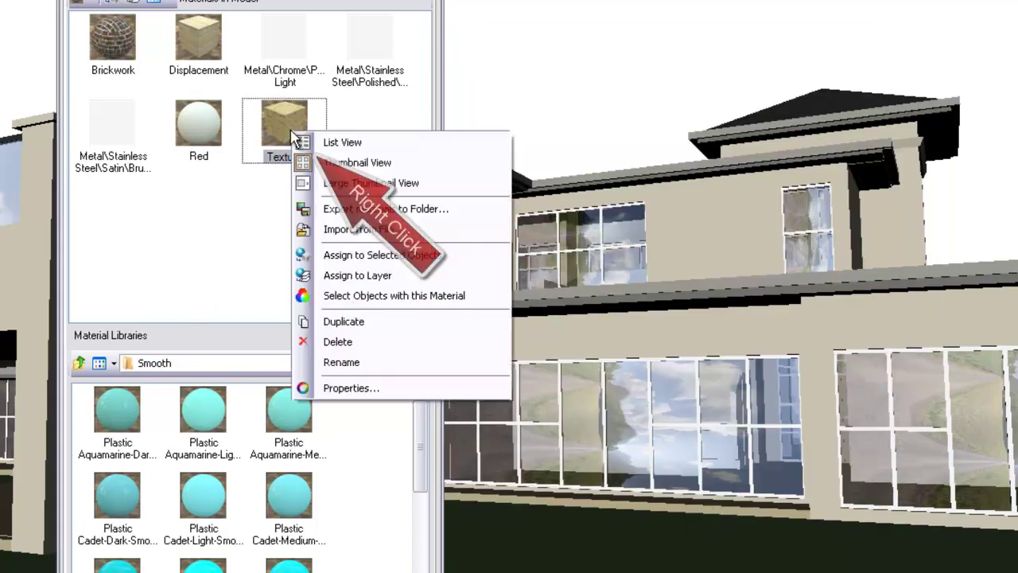
pyautogui.click(341, 362)
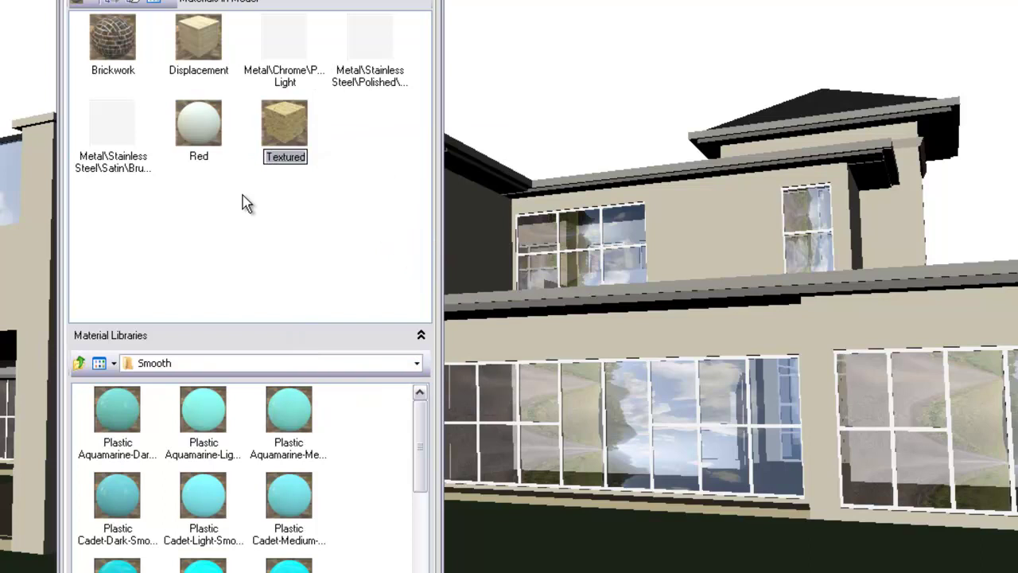
pyautogui.write('Brickwork')
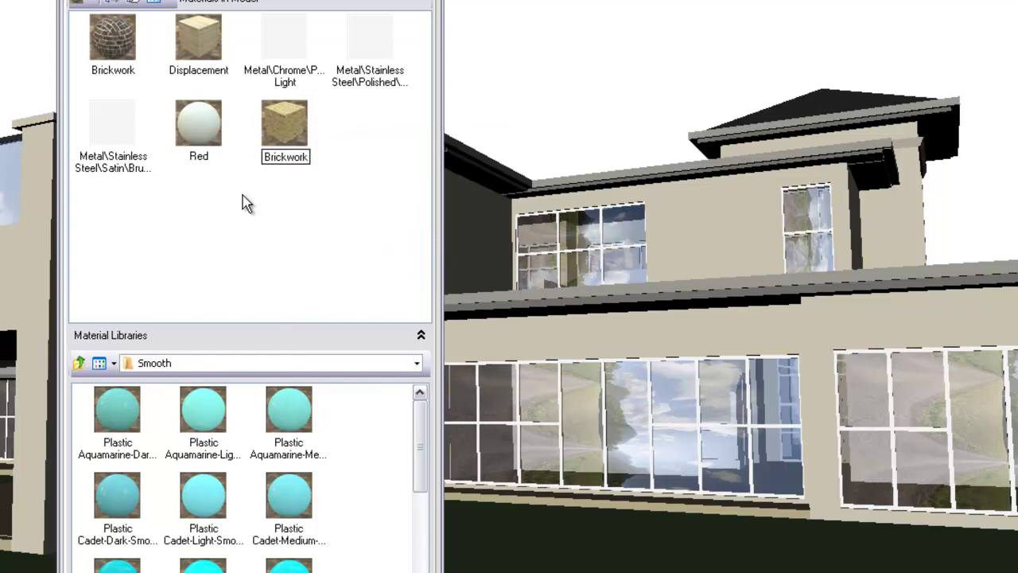
pyautogui.press('Return')
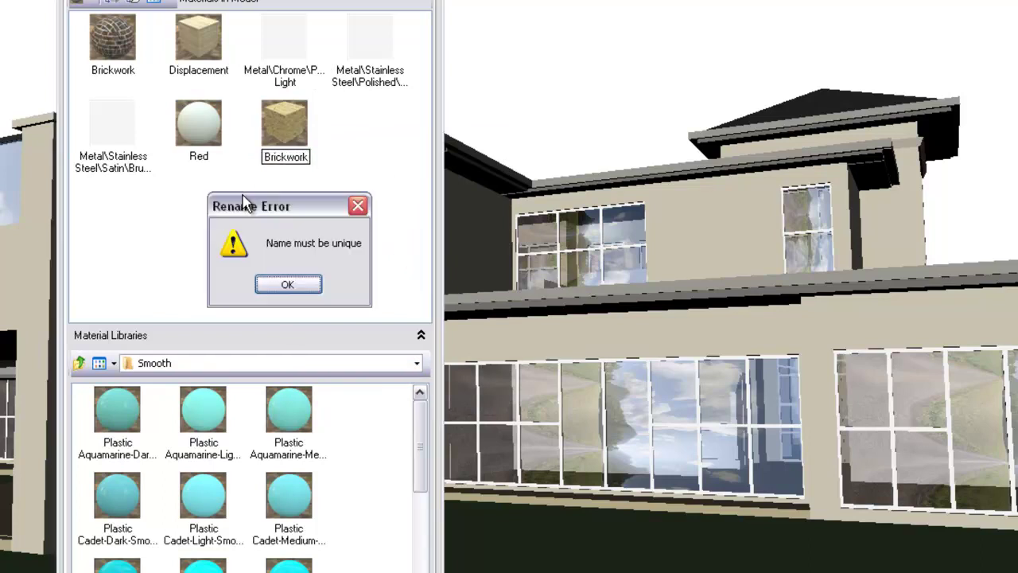
pyautogui.click(288, 285)
# Step: Rename the new textured material in the model as Brickwork 2
pyautogui.rightClick(292, 160)
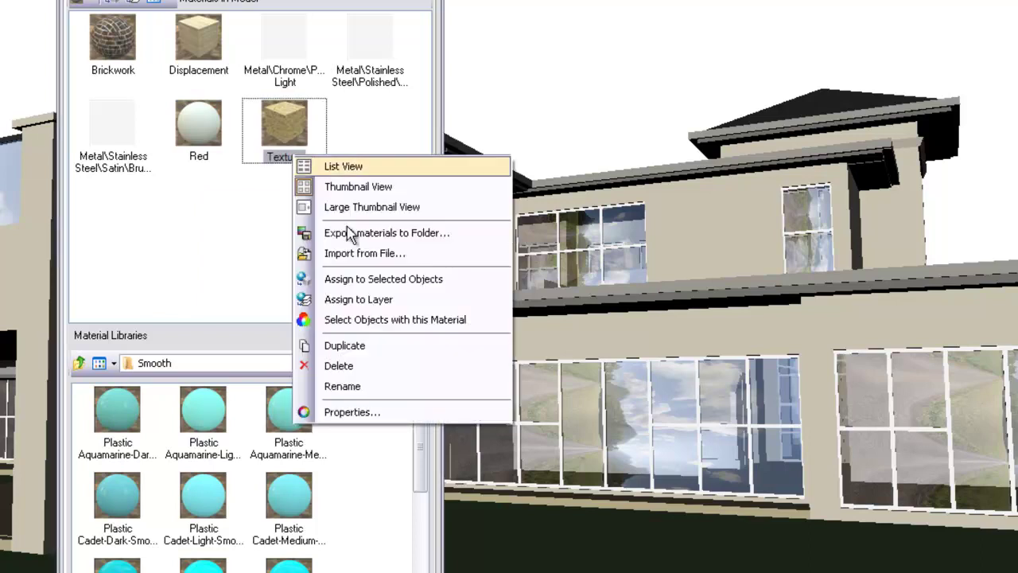
pyautogui.click(350, 387)
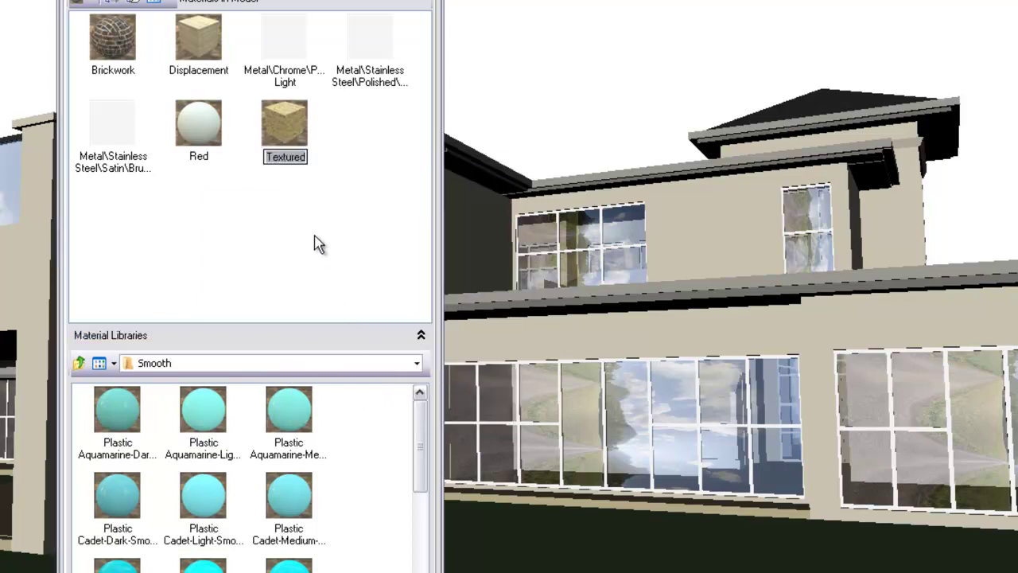
pyautogui.write('Brickwork 2')
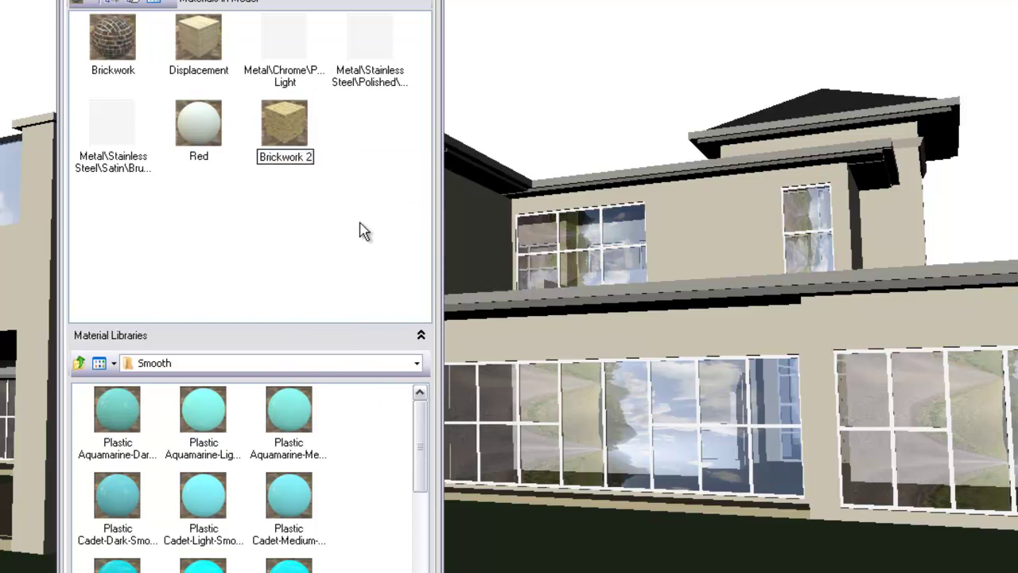
pyautogui.click(301, 134)
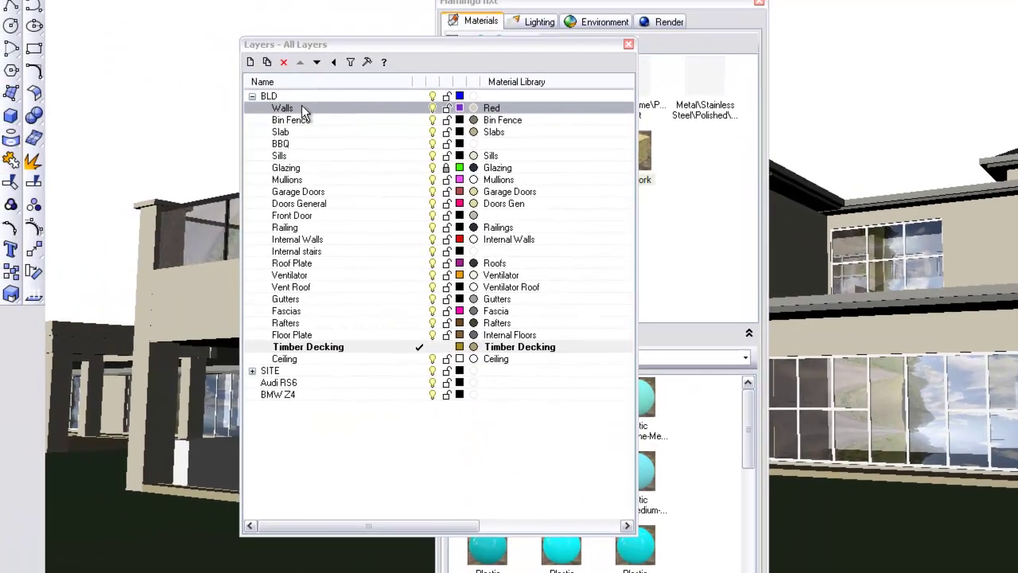
# Step: Assign the Brickwork 2 material to the Walls layer, choosing it from the Flamingo materials in the model
pyautogui.rightClick(306, 109)
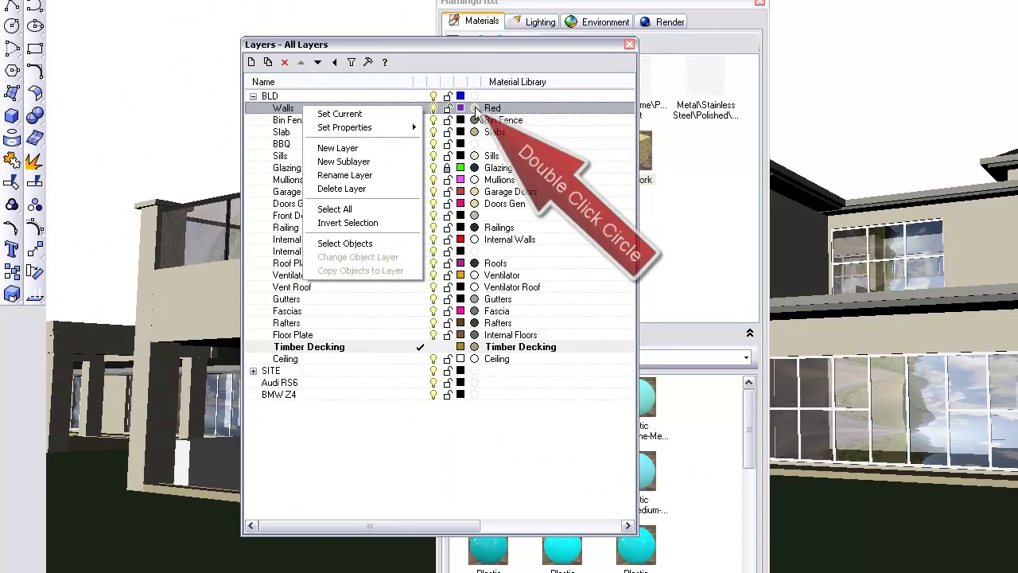
pyautogui.doubleClick(475, 109)
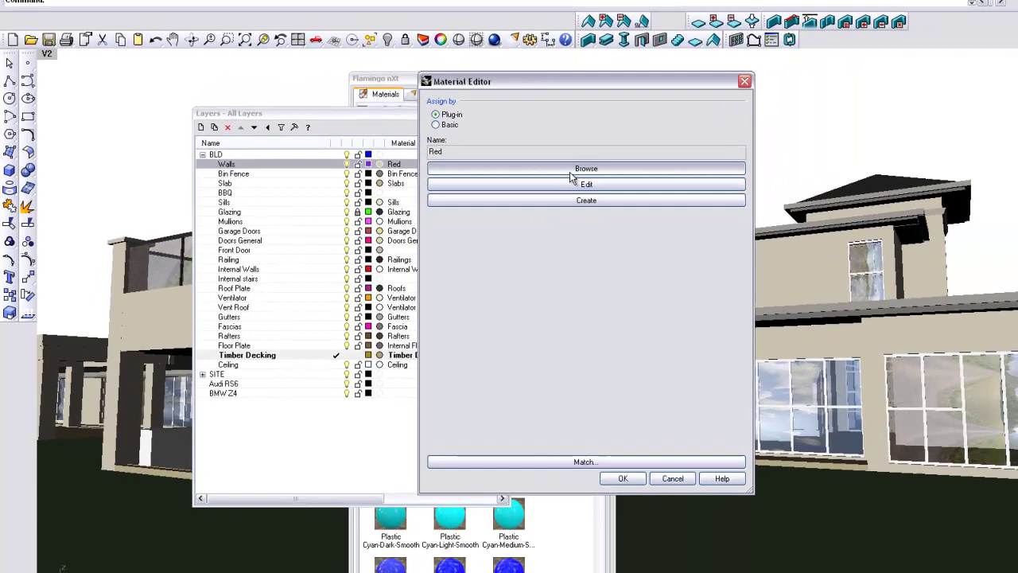
pyautogui.click(570, 171)
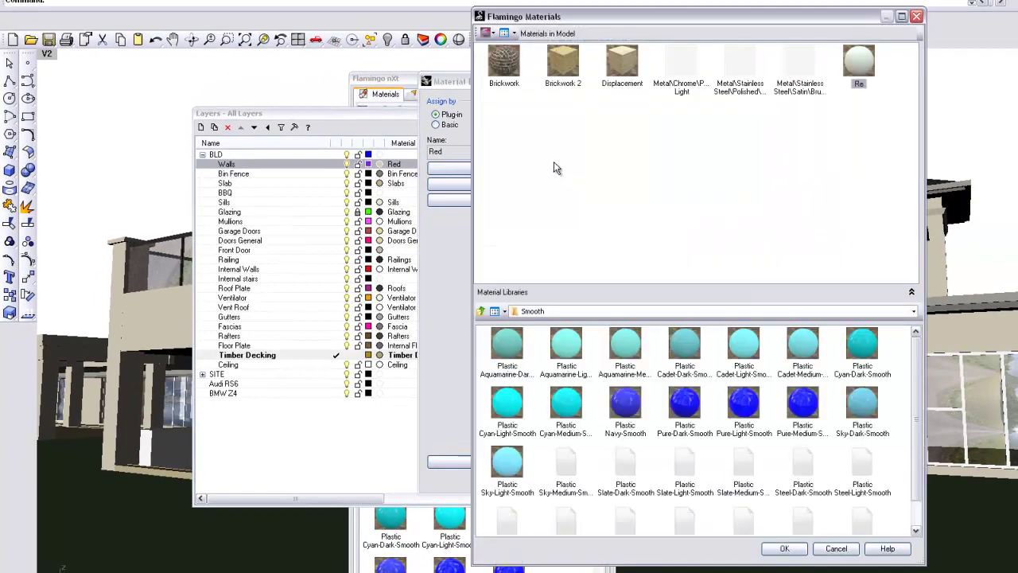
pyautogui.click(568, 72)
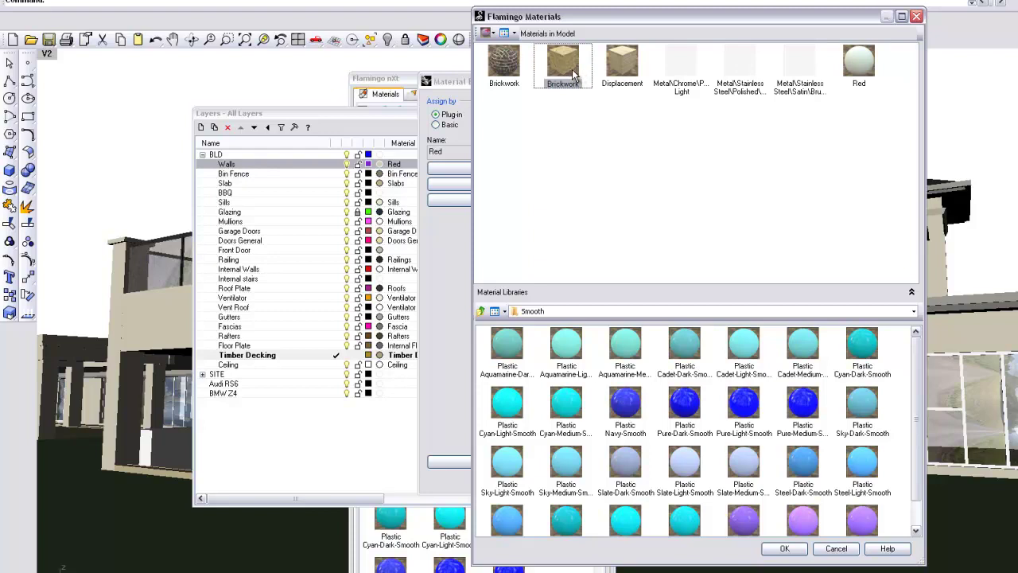
pyautogui.doubleClick(569, 70)
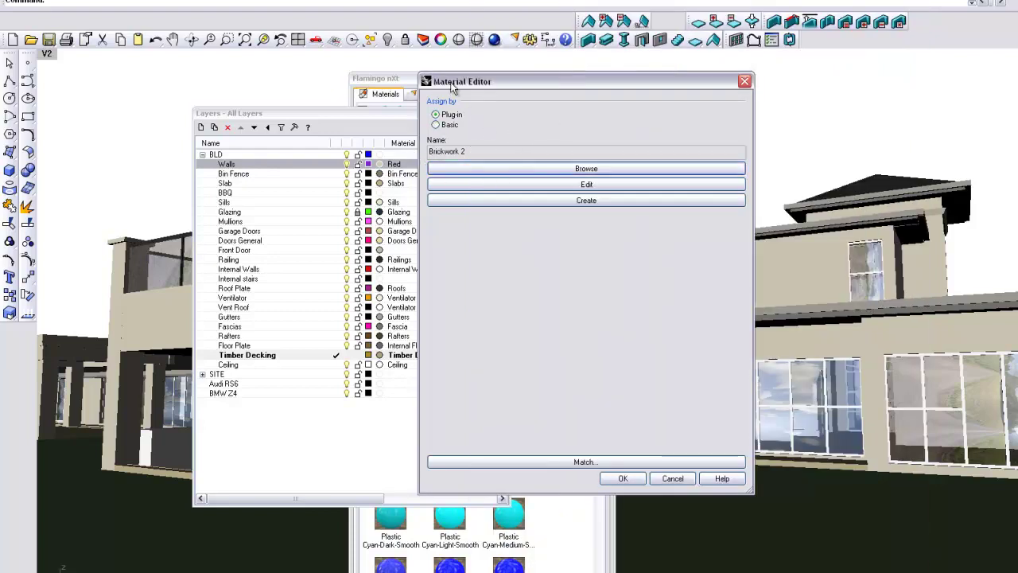
pyautogui.click(621, 479)
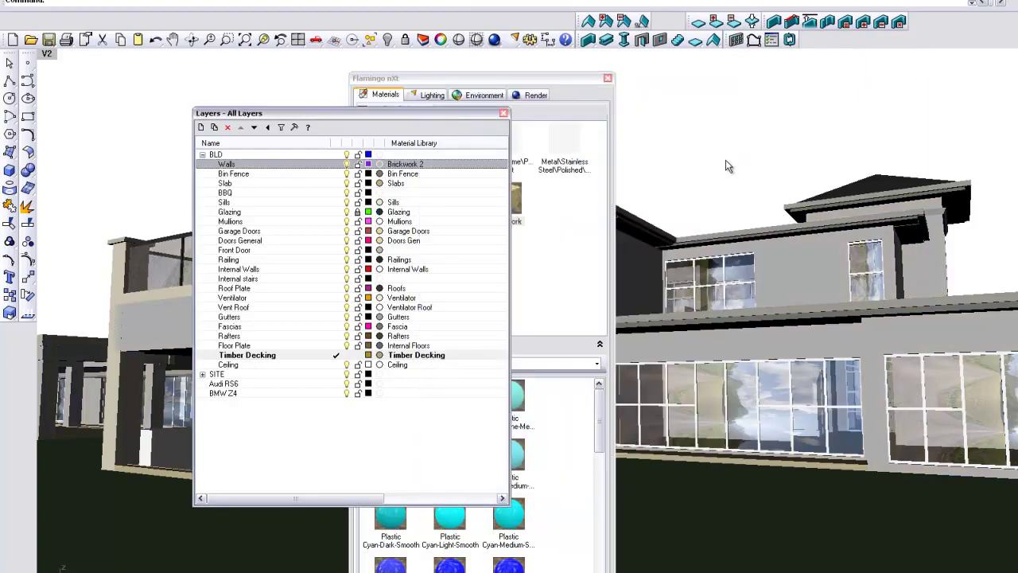
# Step: Close the Flamingo nXt control panel and the Layers window, and render the house with the brick walls
pyautogui.click(607, 79)
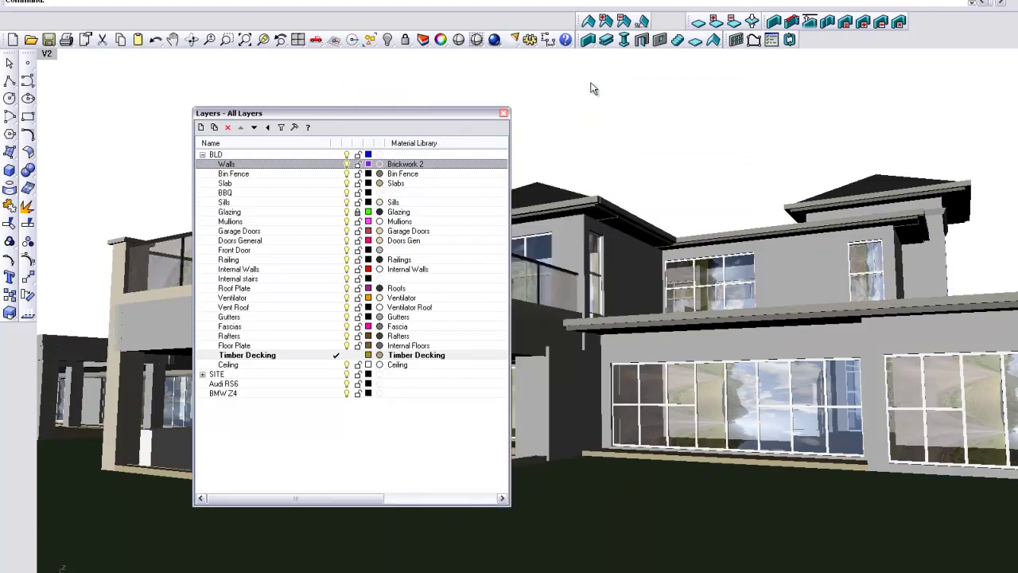
pyautogui.click(502, 114)
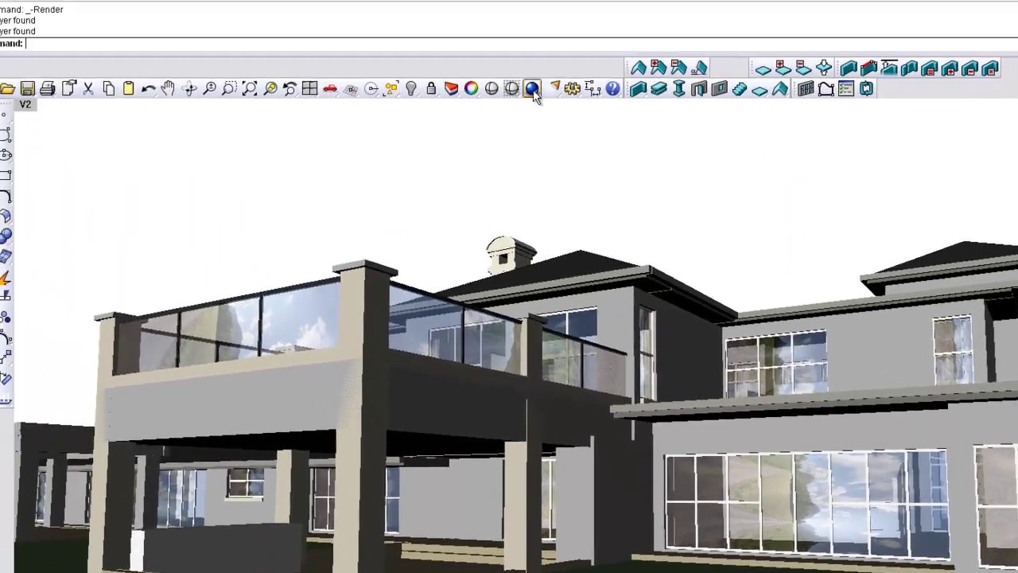
pyautogui.click(553, 119)
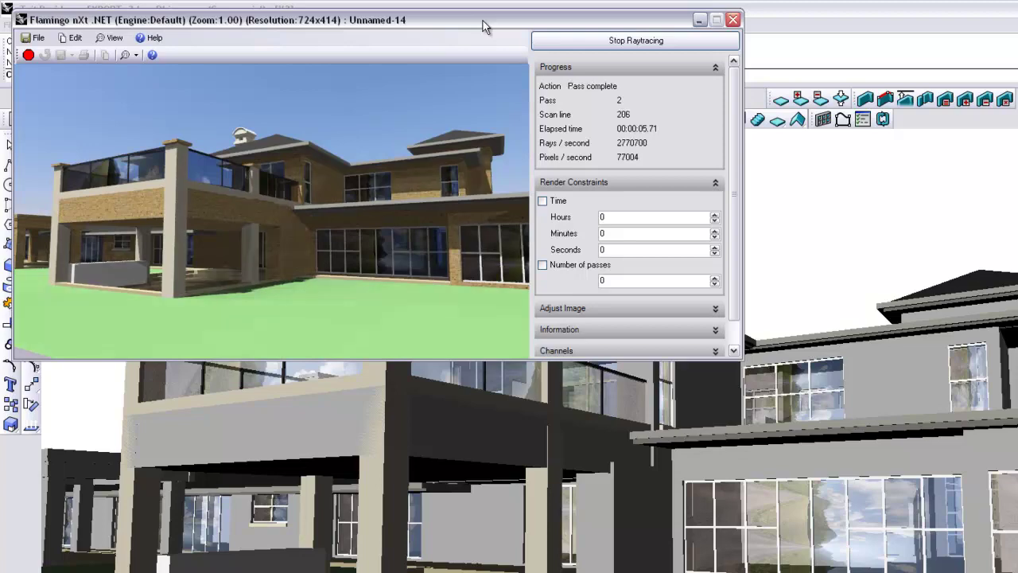
# Step: Reposition the render window to inspect the brick walls, stop the raytracing and clear the window away
pyautogui.moveTo(483, 26); pyautogui.dragTo(686, 231)
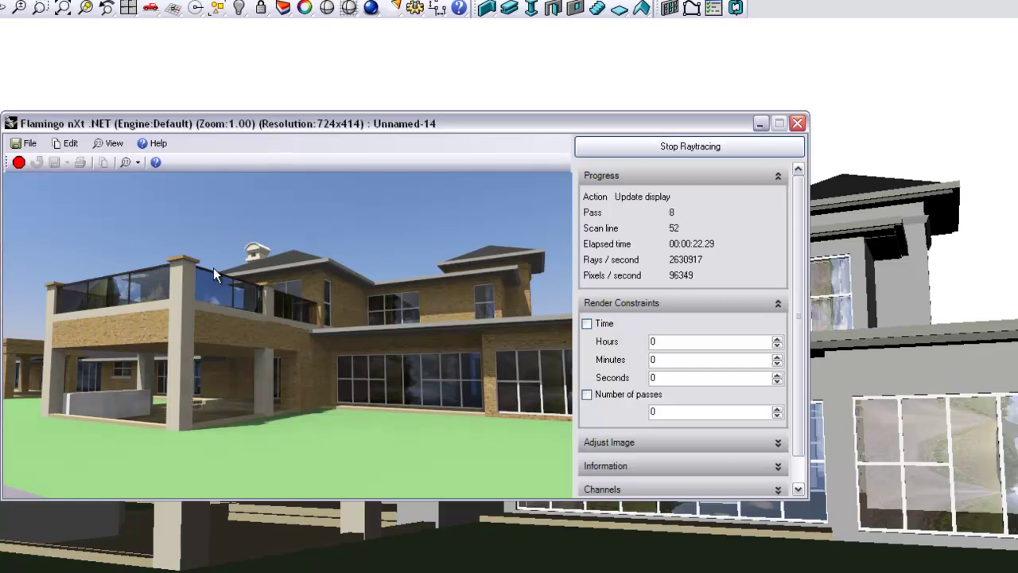
pyautogui.click(690, 148)
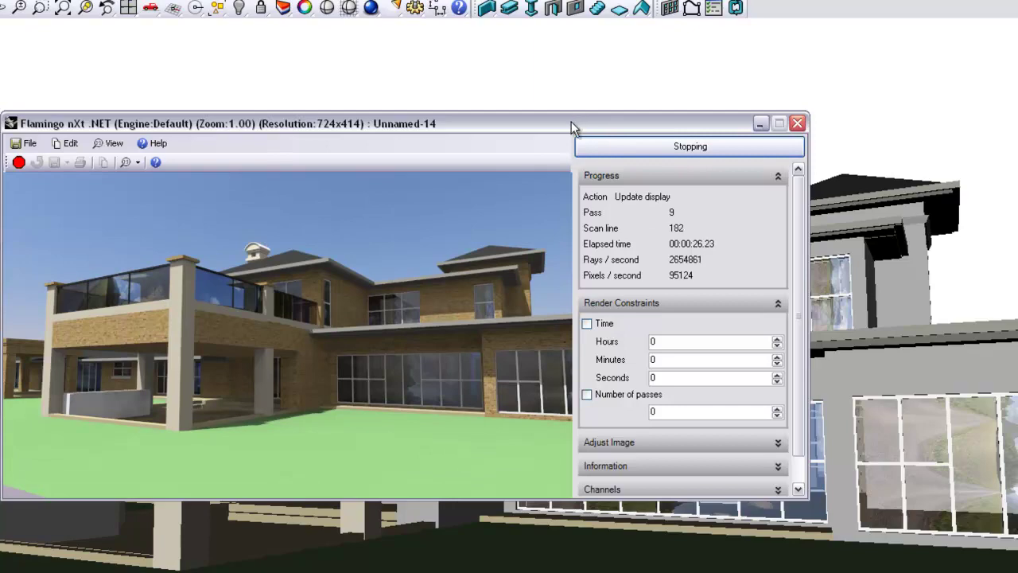
pyautogui.moveTo(571, 122); pyautogui.dragTo(954, 572)
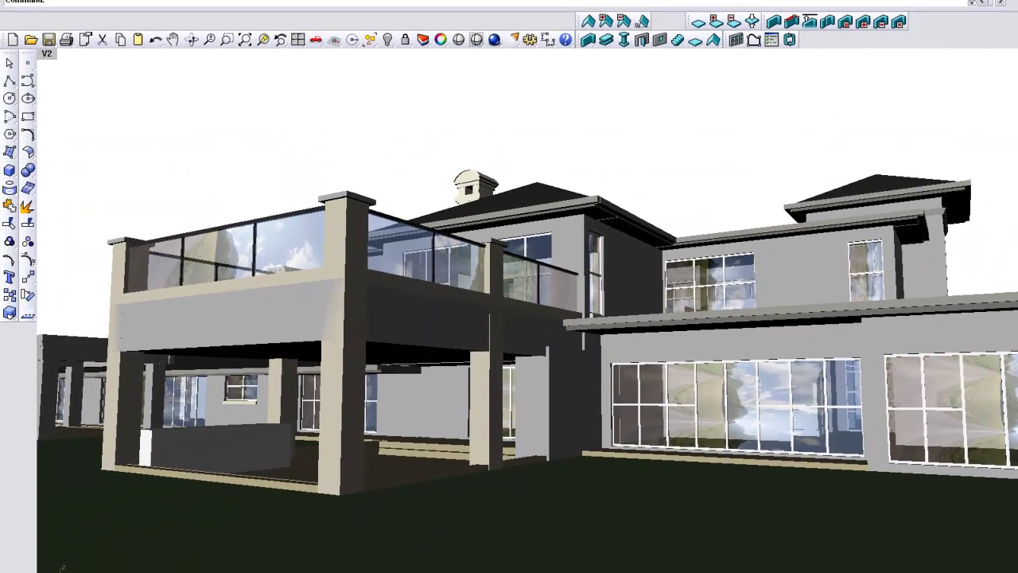
# Step: Reopen the Flamingo nXt control panel and open the properties of the Brickwork 2 material in the model
pyautogui.click(258, 0)
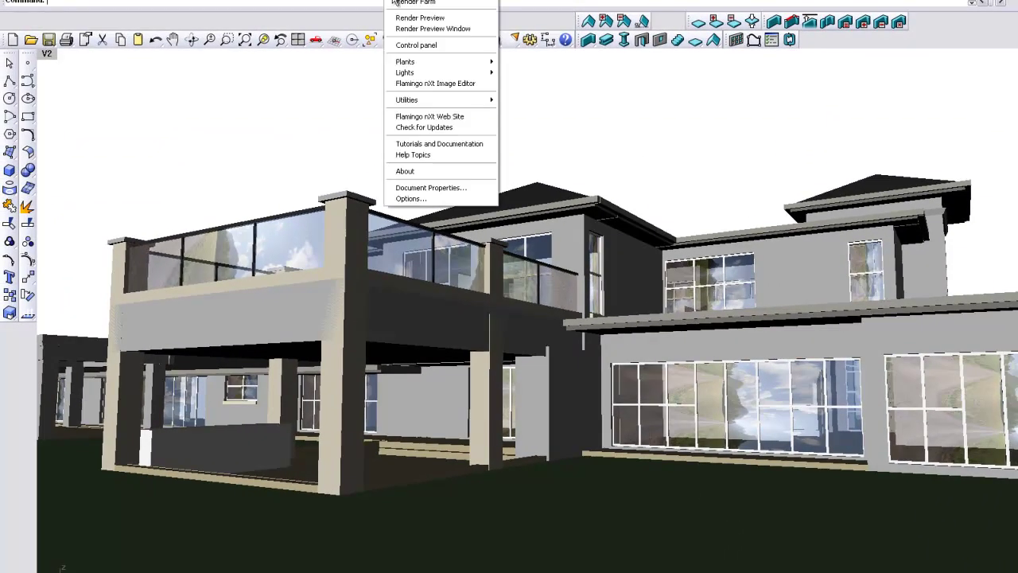
pyautogui.click(416, 45)
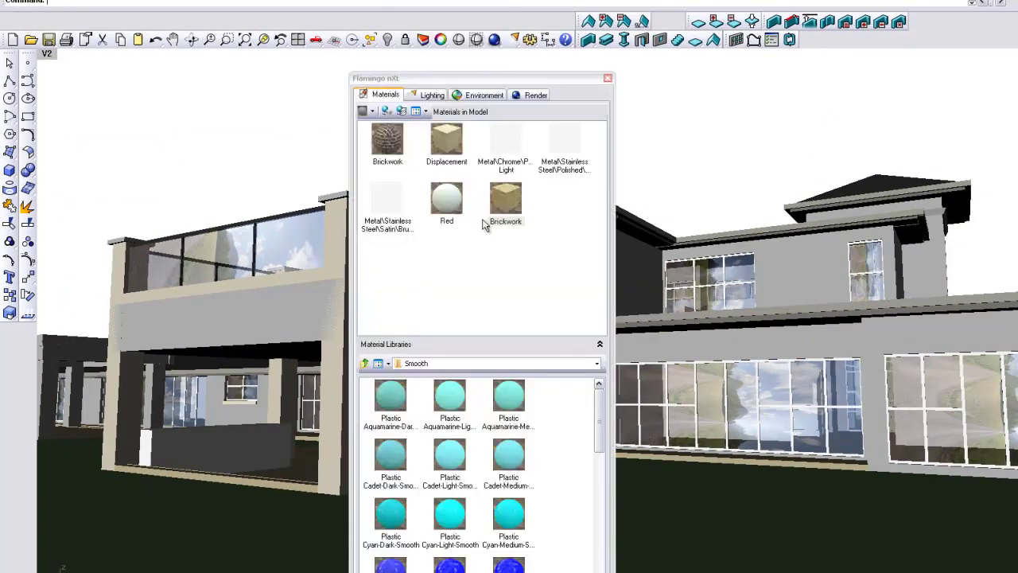
pyautogui.rightClick(525, 212)
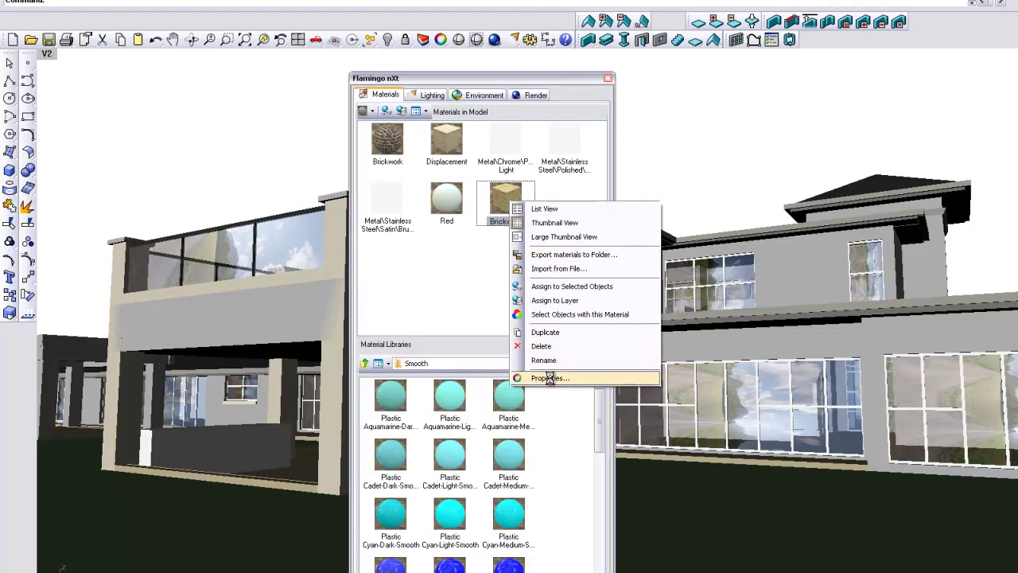
pyautogui.click(551, 379)
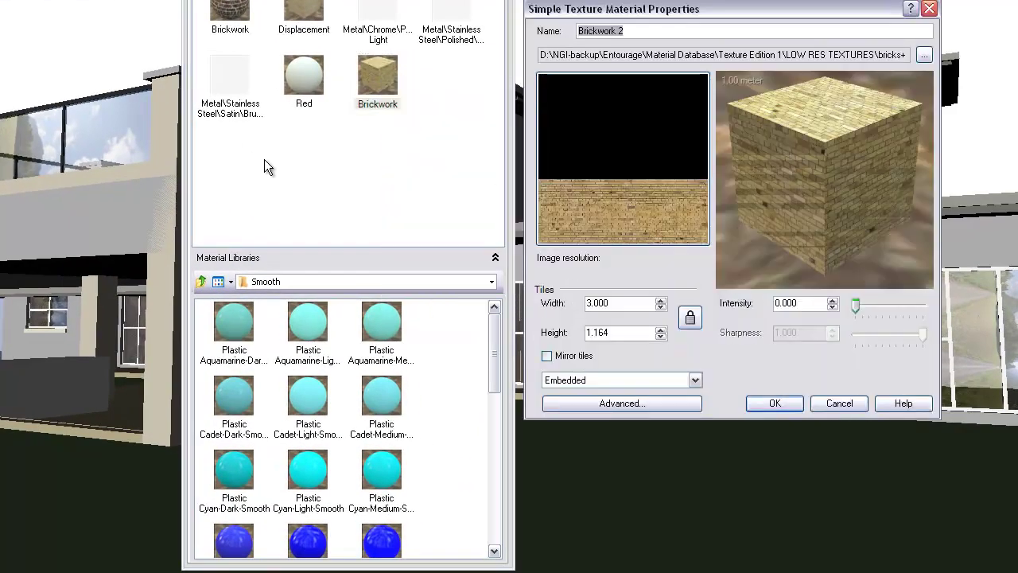
# Step: Try a tile width of 1 for the Brickwork 2 texture, with the height scaled in proportion
pyautogui.click(613, 301)
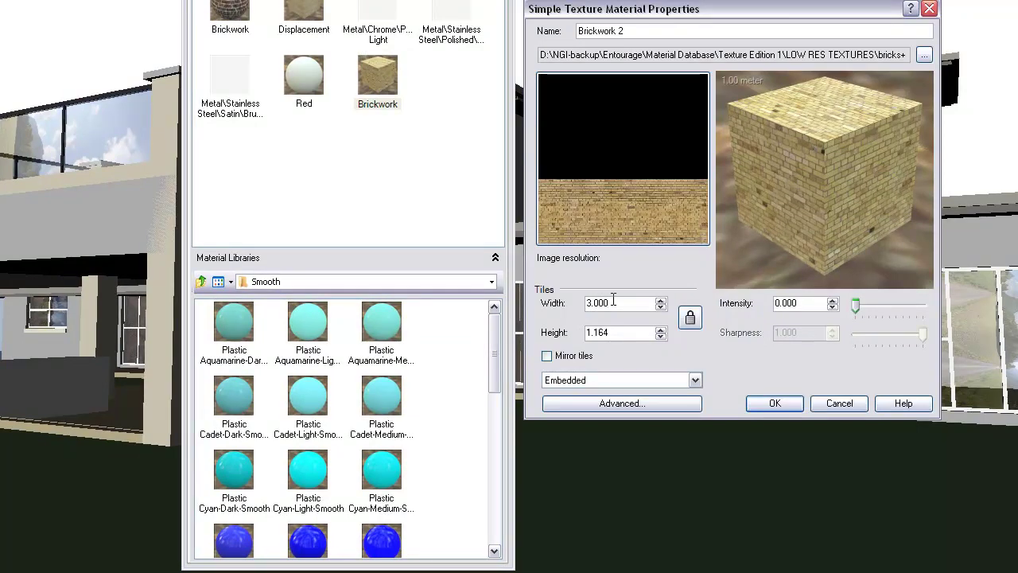
pyautogui.doubleClick(603, 304)
pyautogui.write('1')
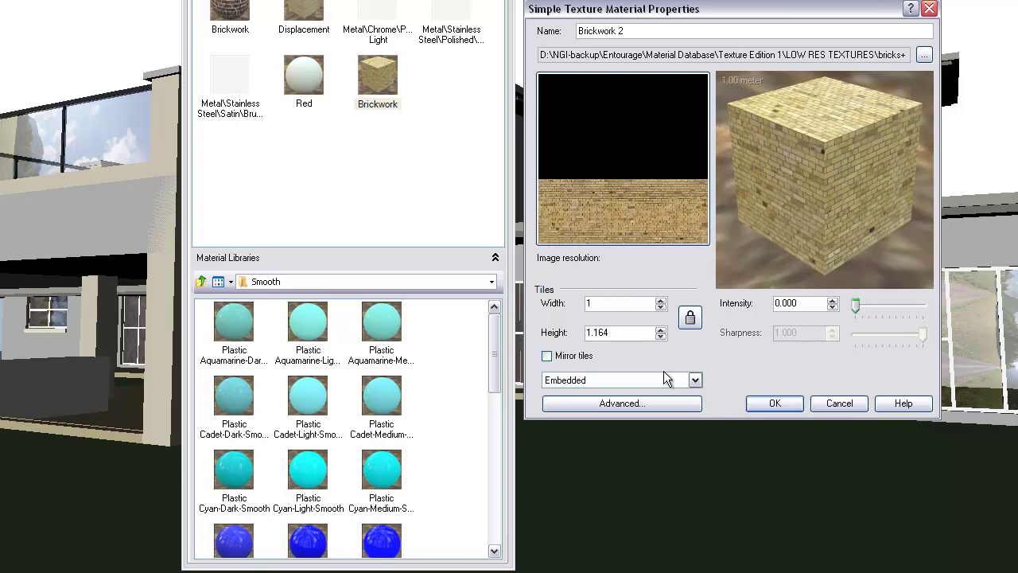
pyautogui.click(612, 332)
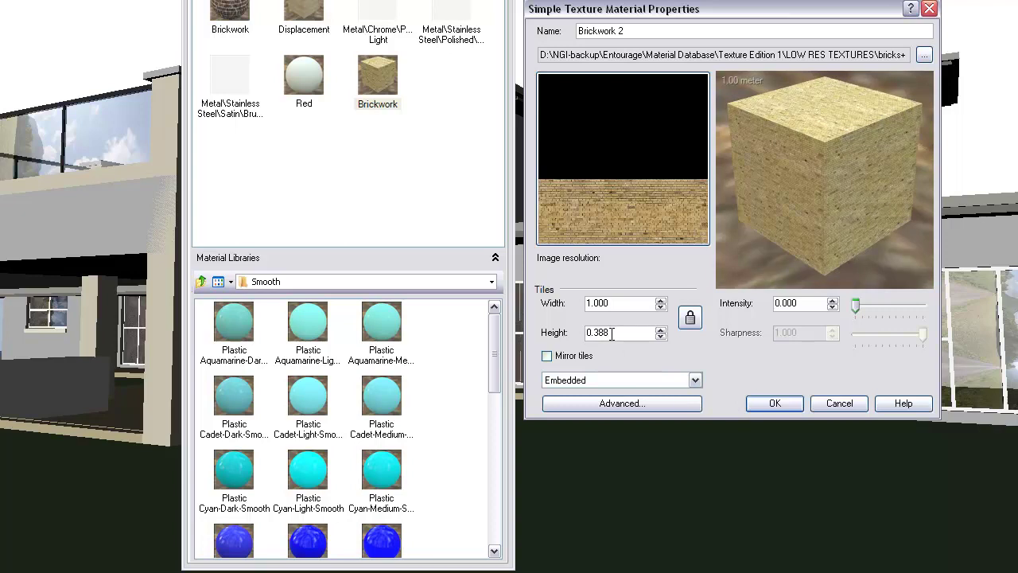
# Step: Set the Brickwork 2 texture's tile width to 6 and accept the material properties
pyautogui.moveTo(624, 303); pyautogui.dragTo(535, 305)
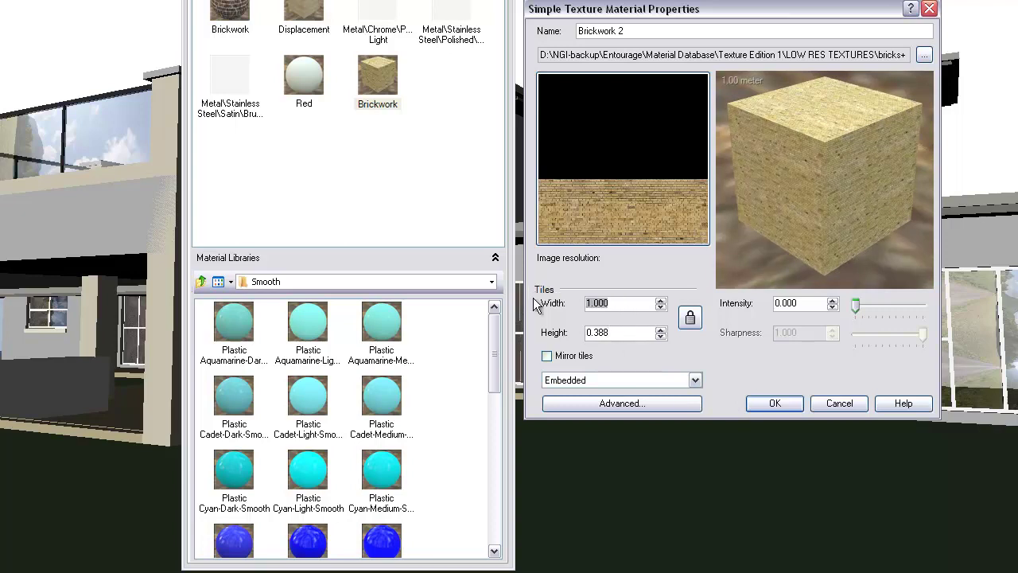
pyautogui.write('6')
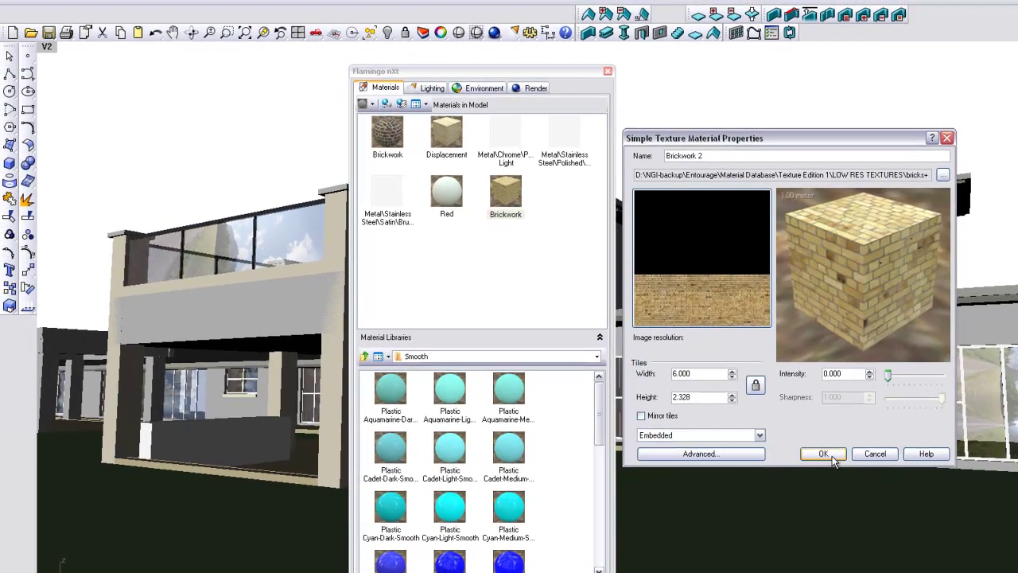
pyautogui.click(825, 455)
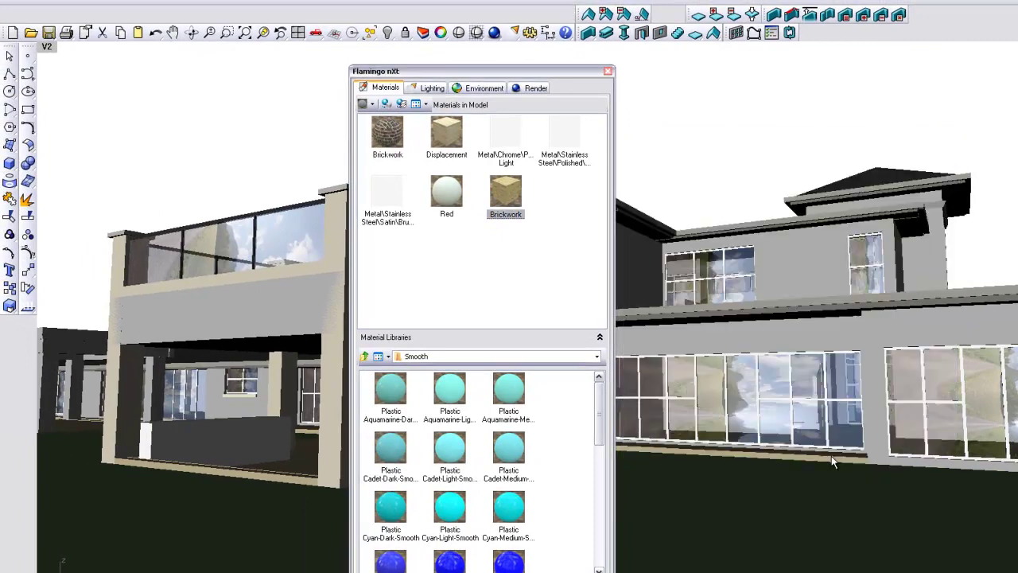
# Step: Render the house with the enlarged brick tiles, inspect the walls, and clear away the render window and control panel
pyautogui.moveTo(545, 72); pyautogui.dragTo(889, 100)
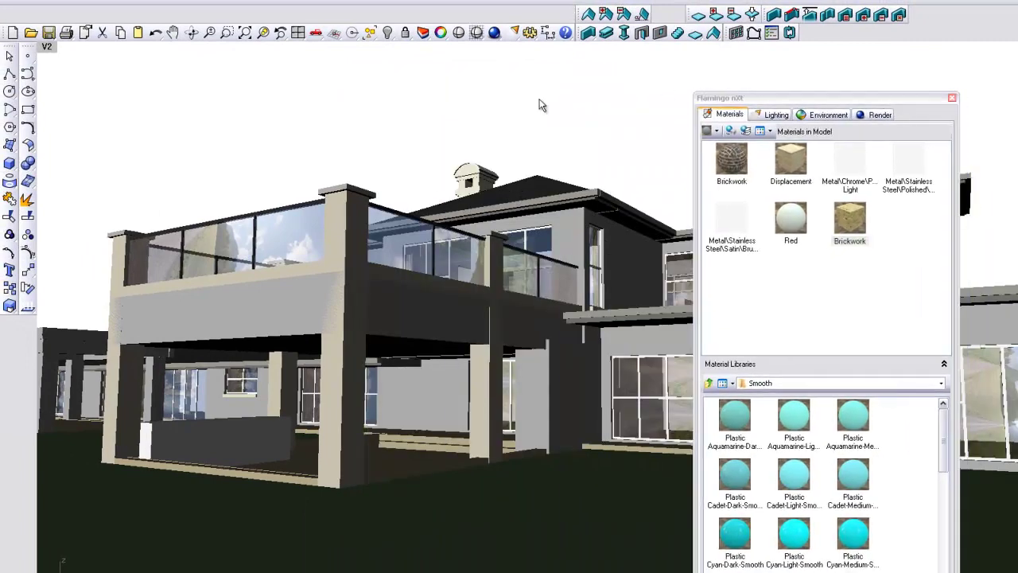
pyautogui.click(494, 34)
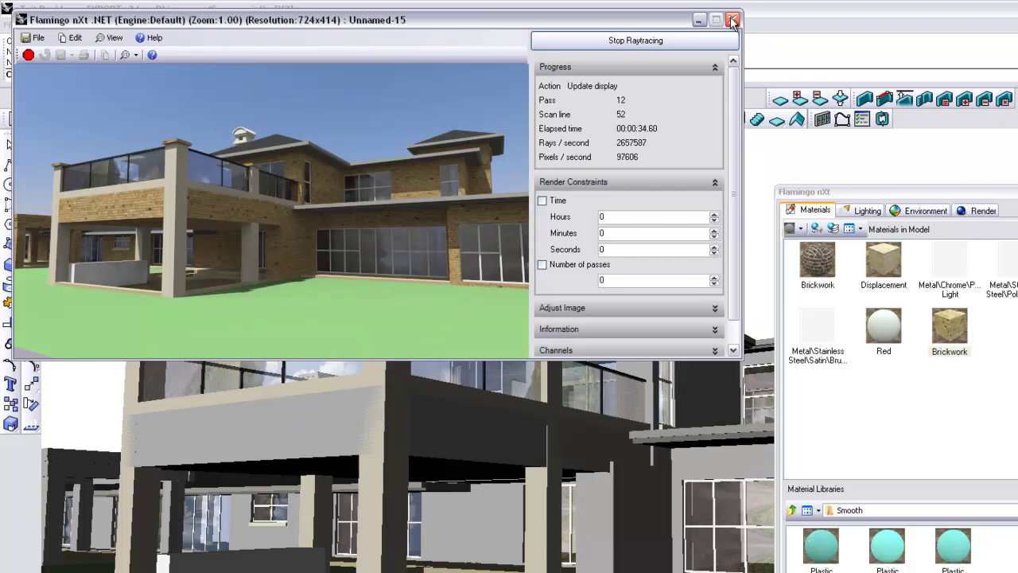
pyautogui.moveTo(604, 22); pyautogui.dragTo(694, 225)
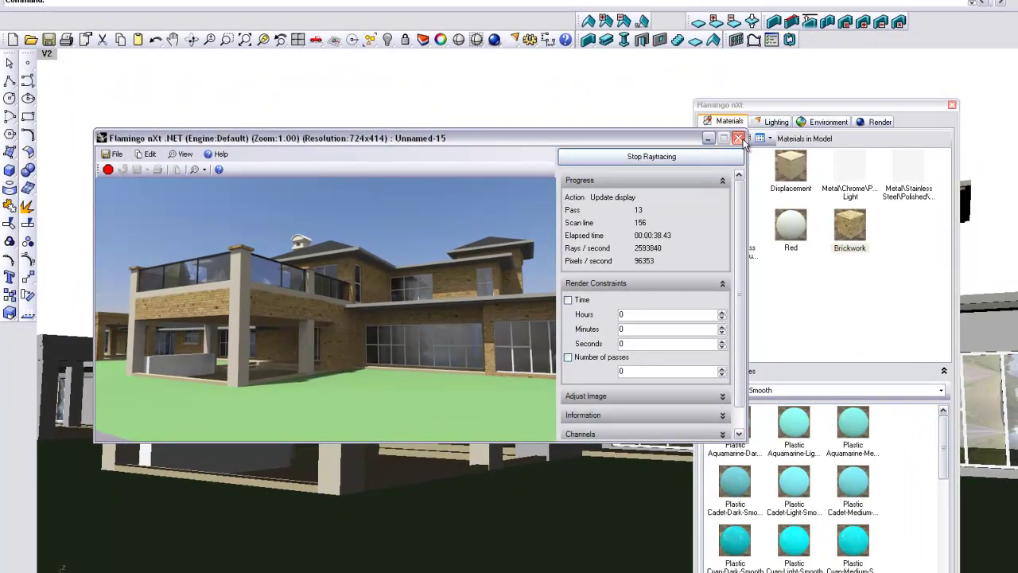
pyautogui.click(946, 137)
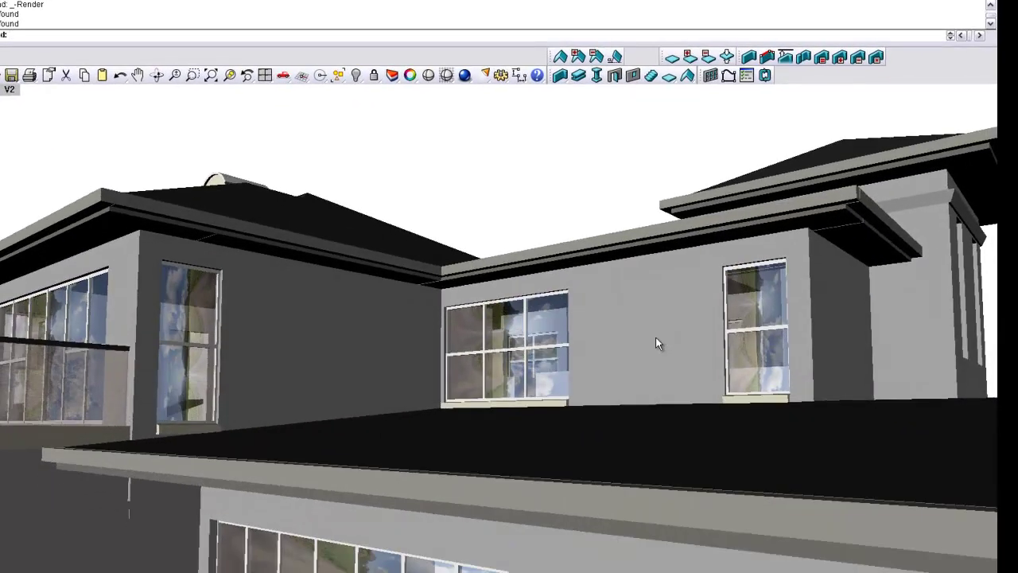
# Step: Render a close-up of the upper-storey walls and roof to inspect the brickwork, and stop the raytracing
pyautogui.click(475, 77)
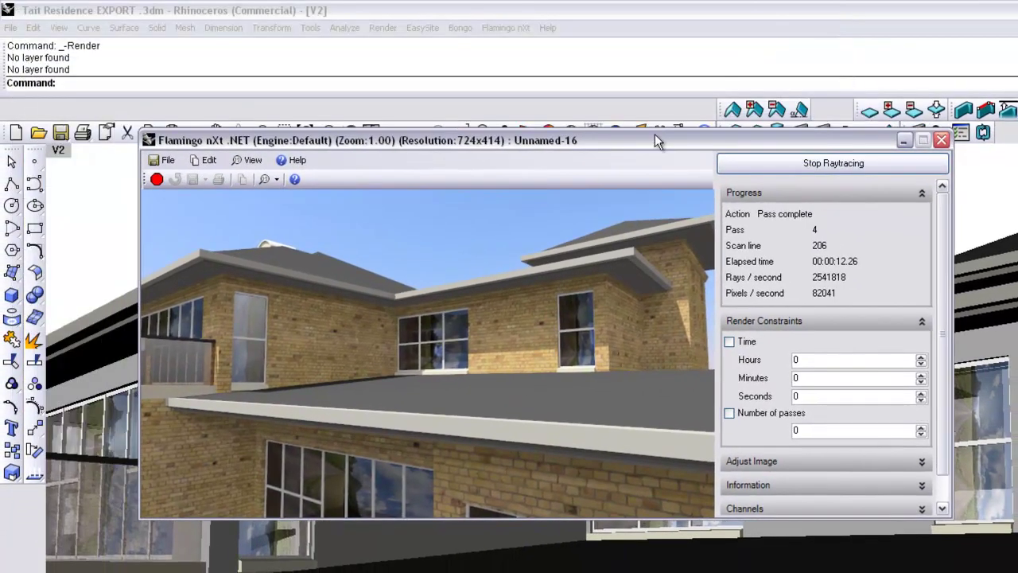
pyautogui.moveTo(655, 135); pyautogui.dragTo(633, 172)
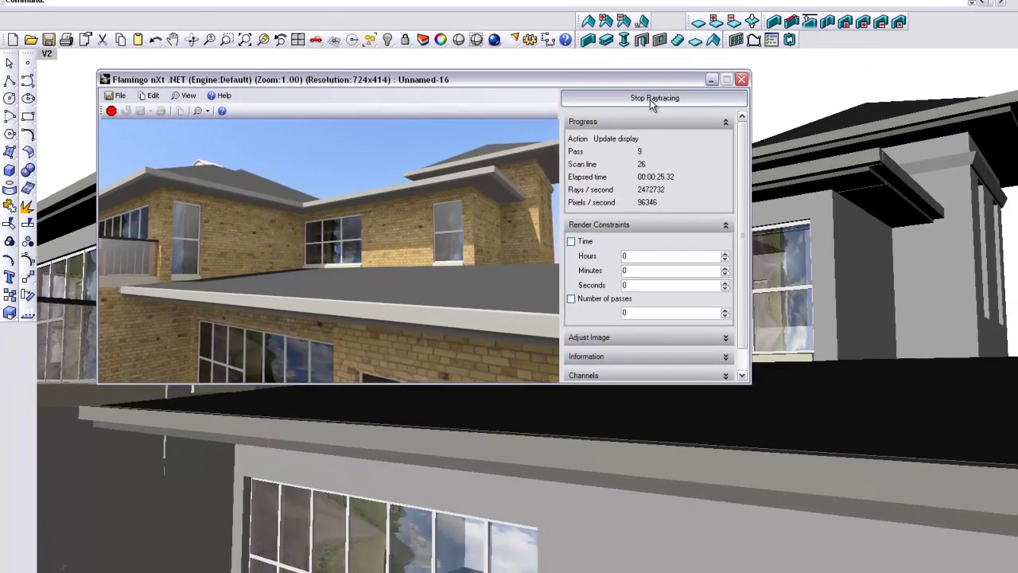
pyautogui.click(650, 99)
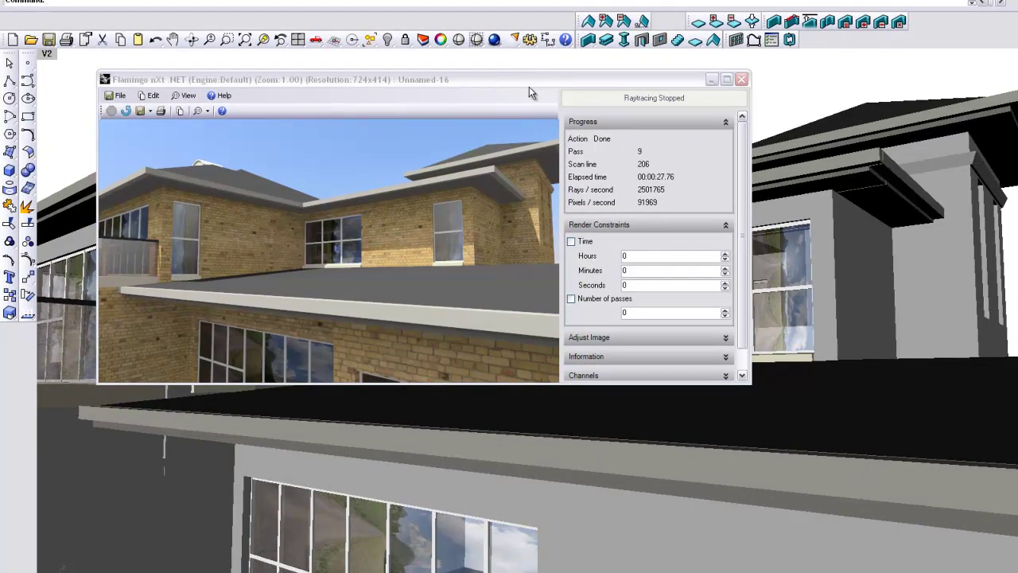
pyautogui.moveTo(532, 93); pyautogui.dragTo(536, 131)
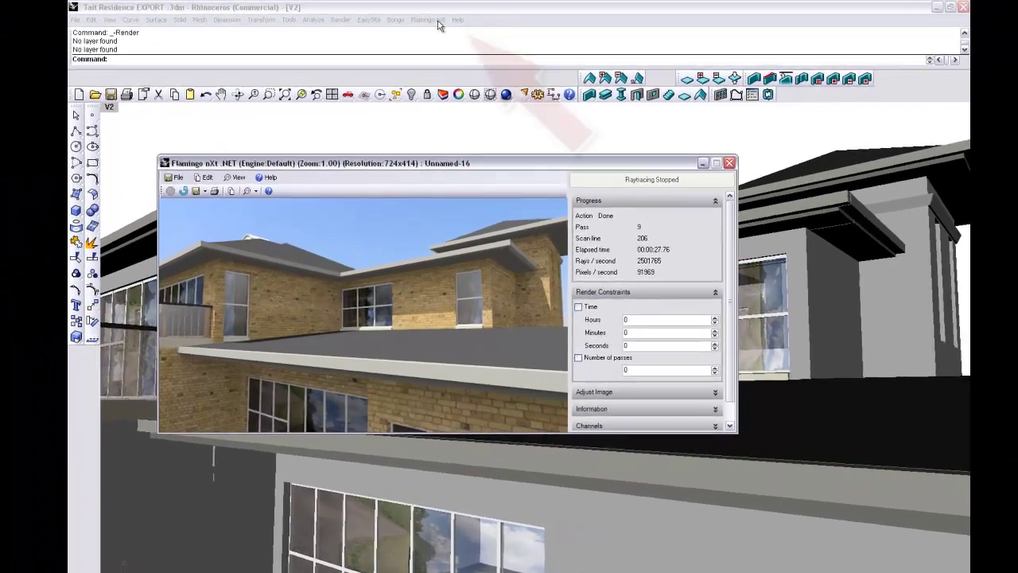
# Step: Review the new material types, including Textured Material, in the Flamingo nXt control panel, and close the panel
pyautogui.click(429, 17)
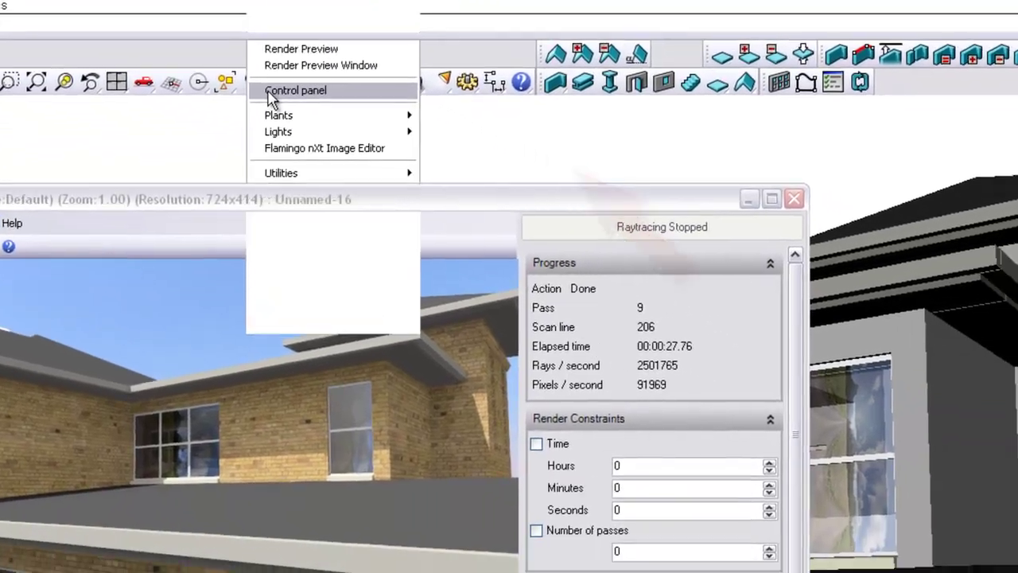
pyautogui.click(402, 157)
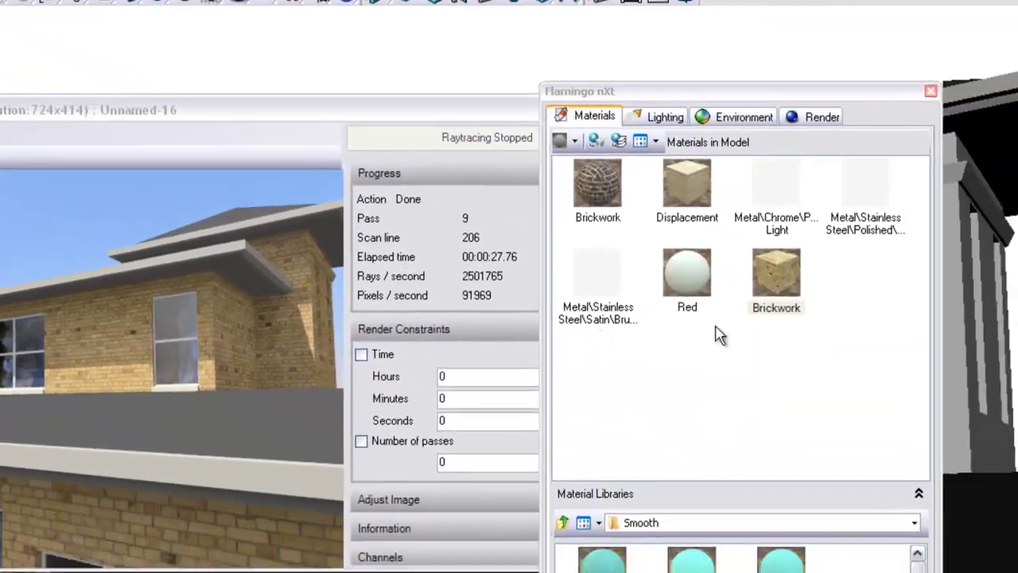
pyautogui.moveTo(611, 50); pyautogui.dragTo(170, 15)
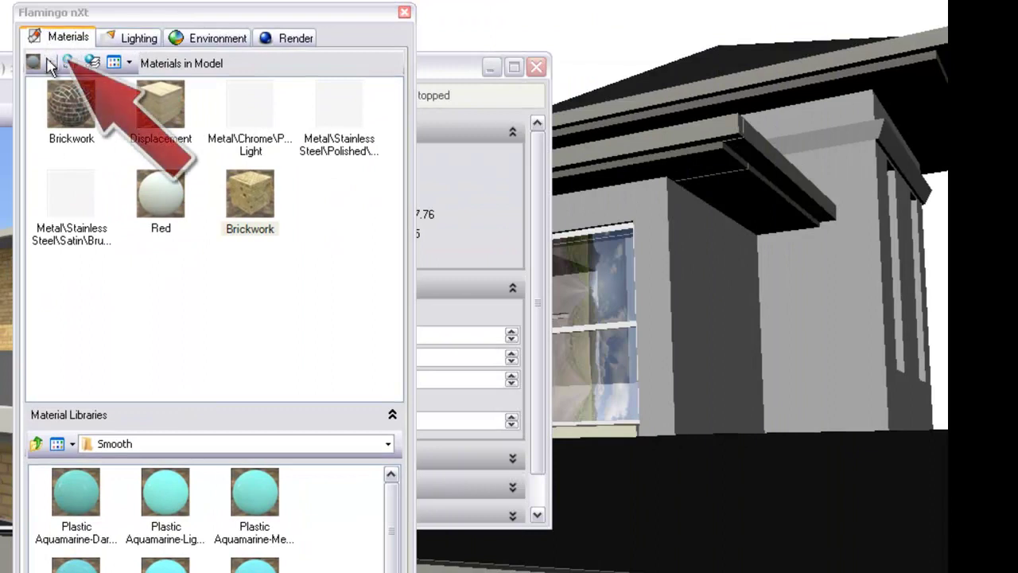
pyautogui.click(48, 62)
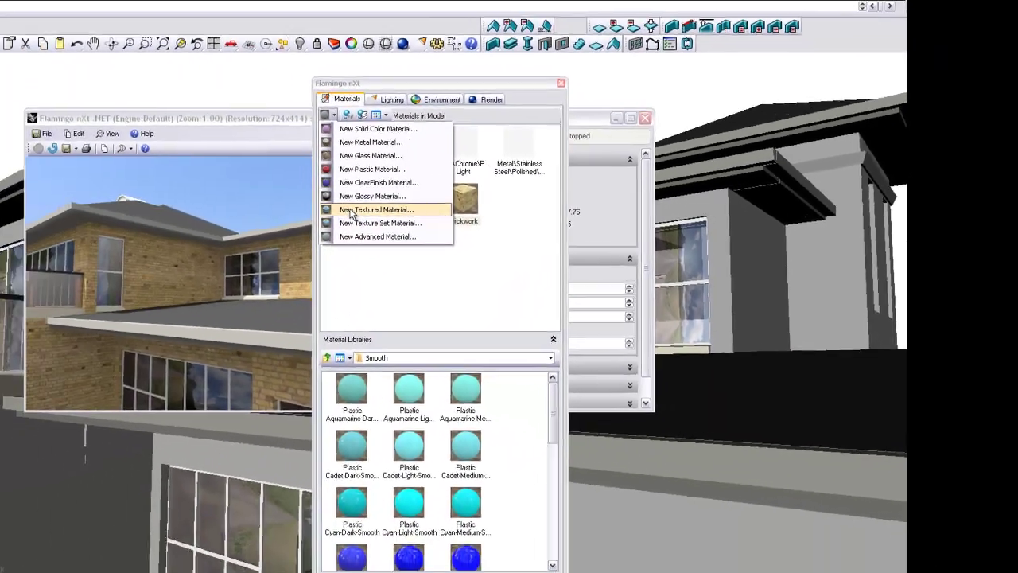
pyautogui.click(351, 210)
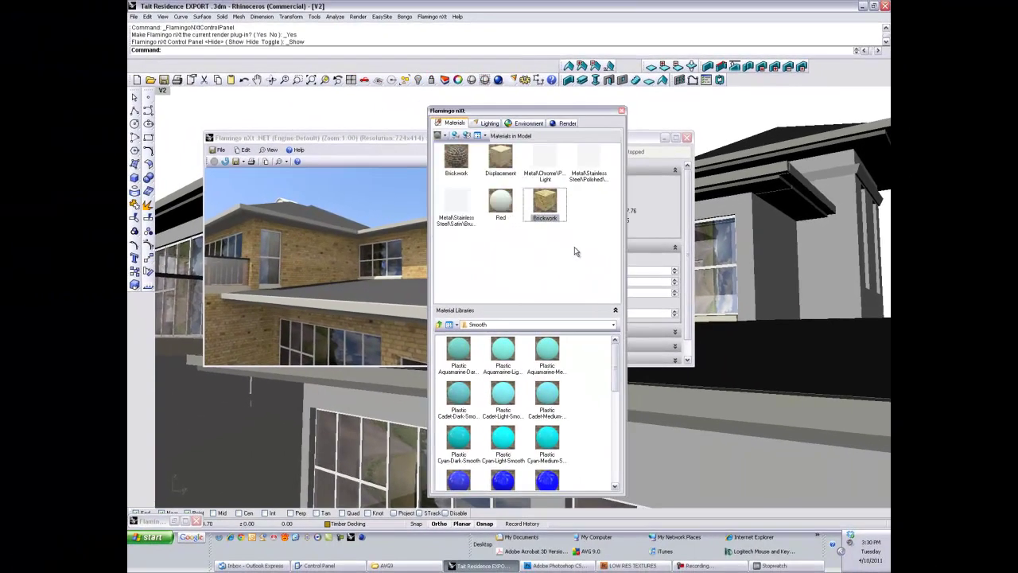
pyautogui.click(623, 111)
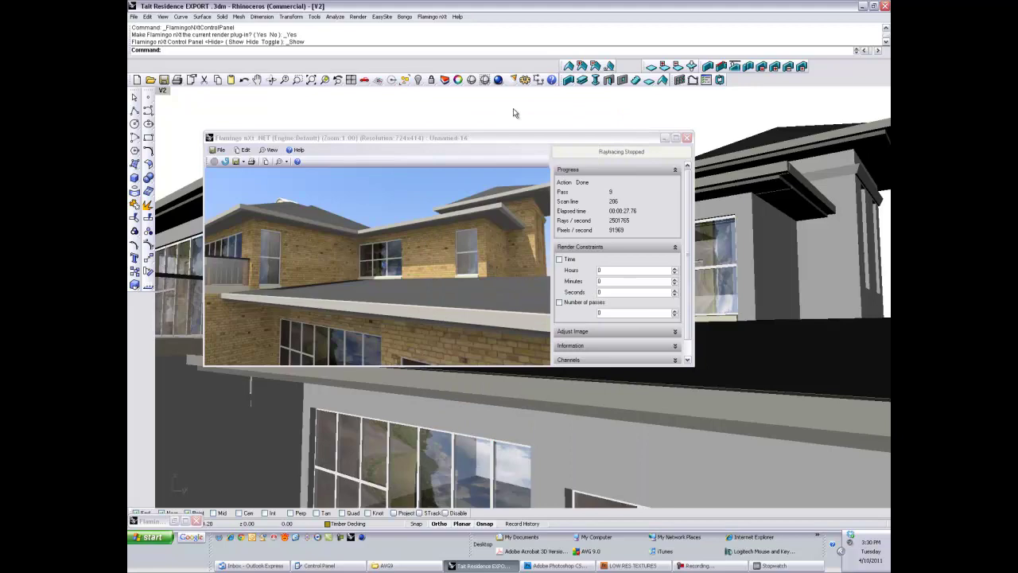